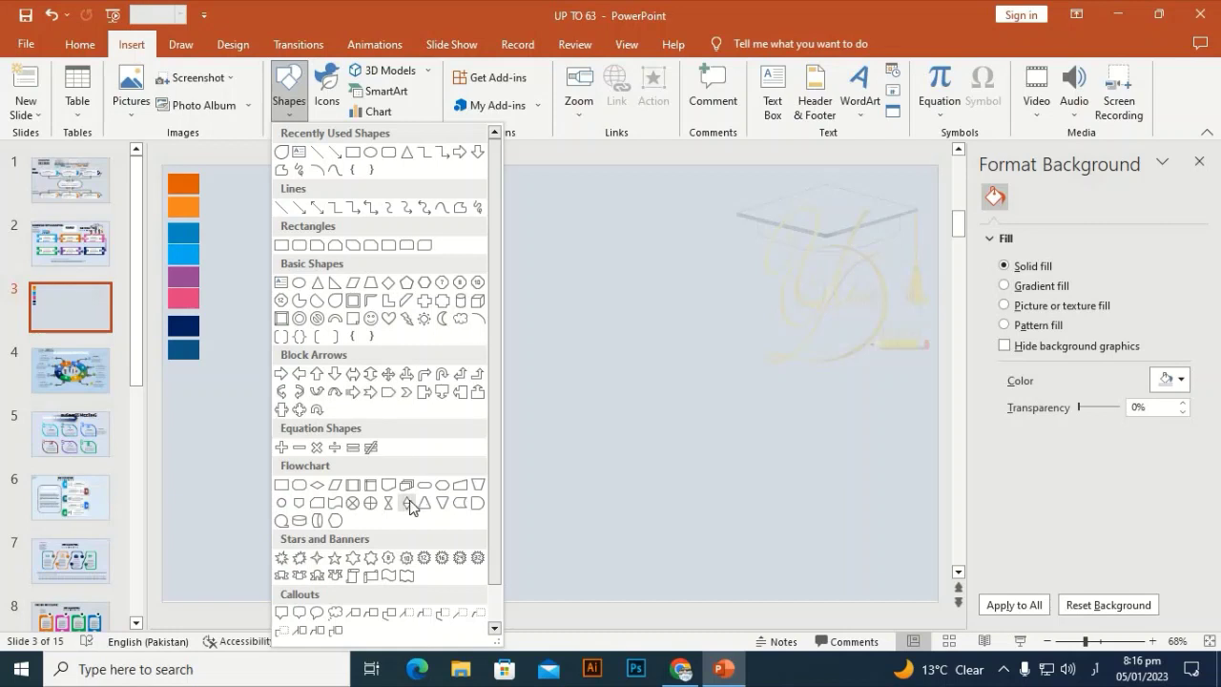
- Draw a blue teardrop and set its height and width to 3.5 cm
left_click(335, 303)
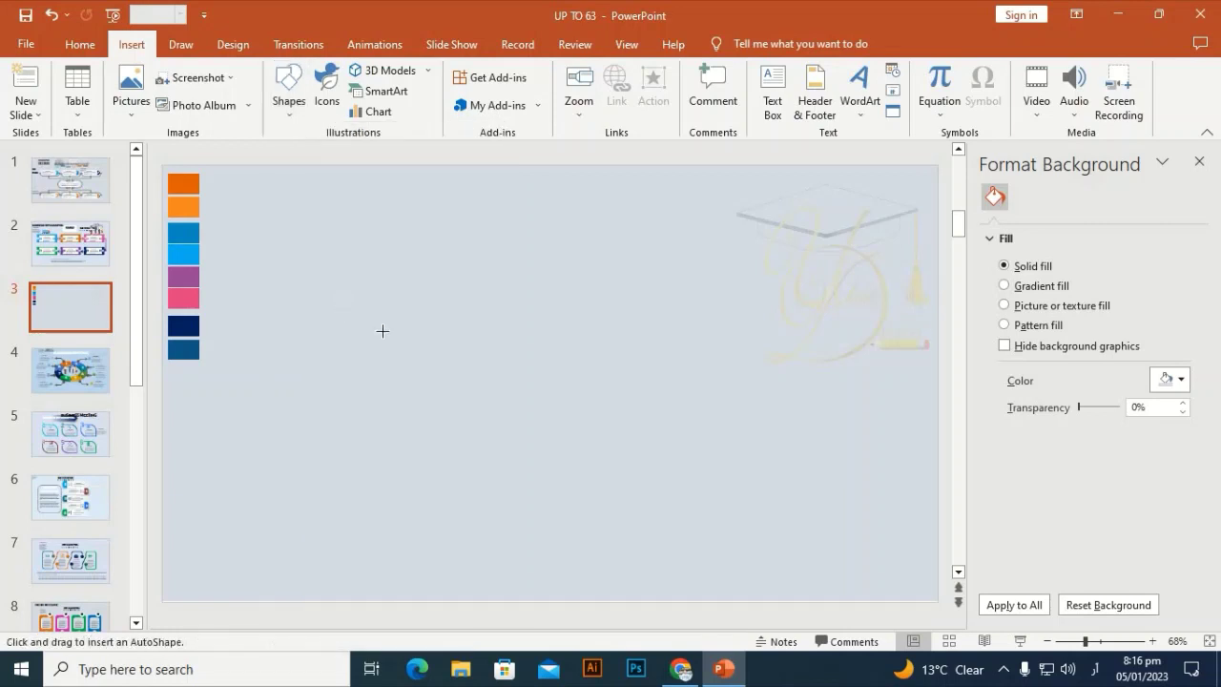
key("Caps_Lock")
key("alt")
mouse_move(386, 300)
left_mouse_down()
mouse_move(431, 379)
mouse_move(477, 392)
left_mouse_up()
left_click(1136, 83)
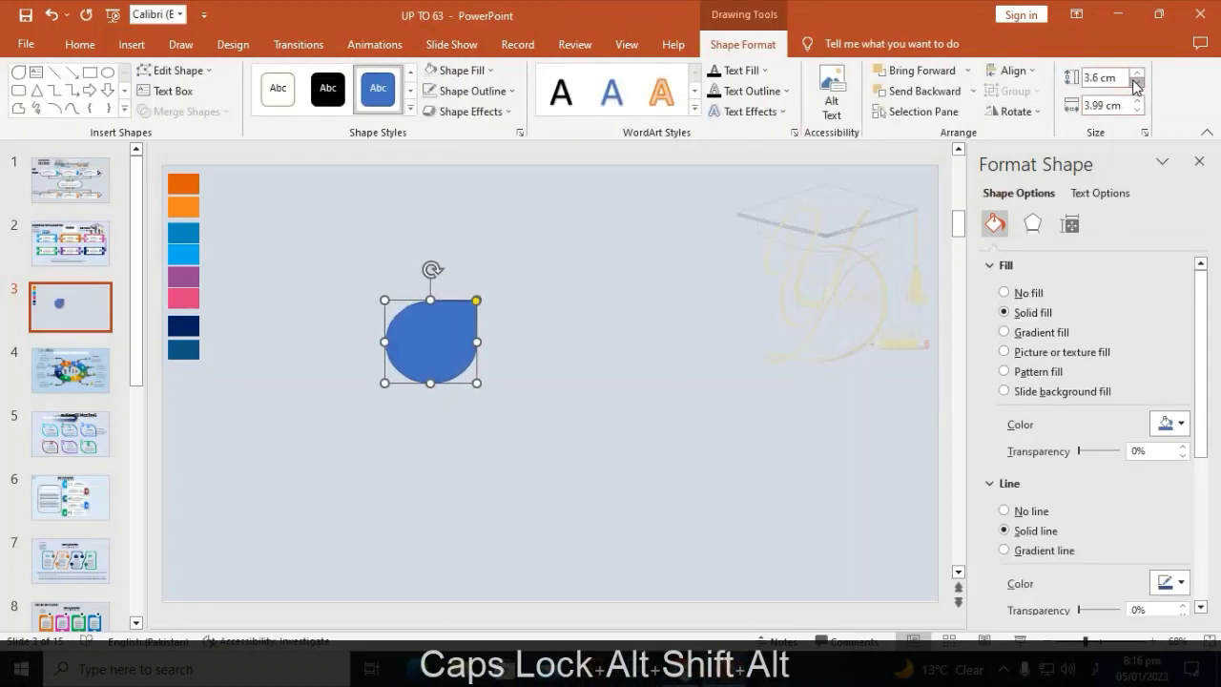
left_click(1136, 83)
left_click(1136, 83)
left_click(1137, 109)
left_click(1138, 109)
left_click(1138, 108)
left_click(1138, 109)
left_click(1138, 109)
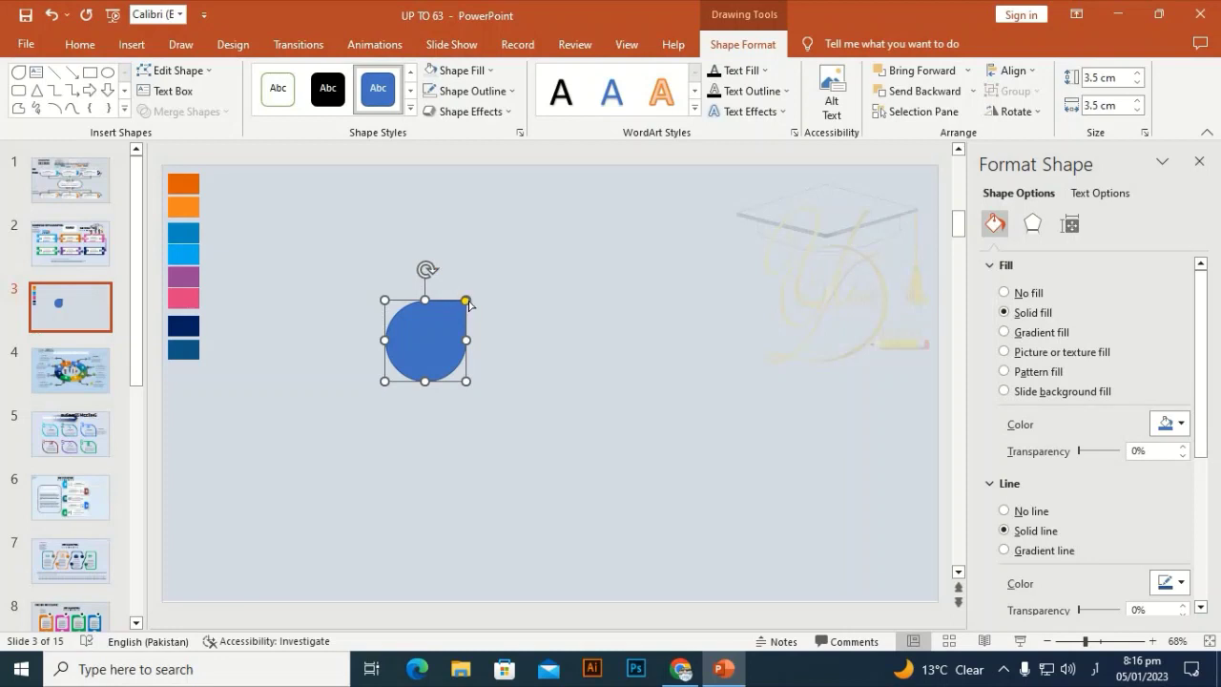
- Lengthen the teardrop's tip, duplicate it, and rotate the upper teardrop so its tip points down
left_click_drag(472, 294, 482, 291)
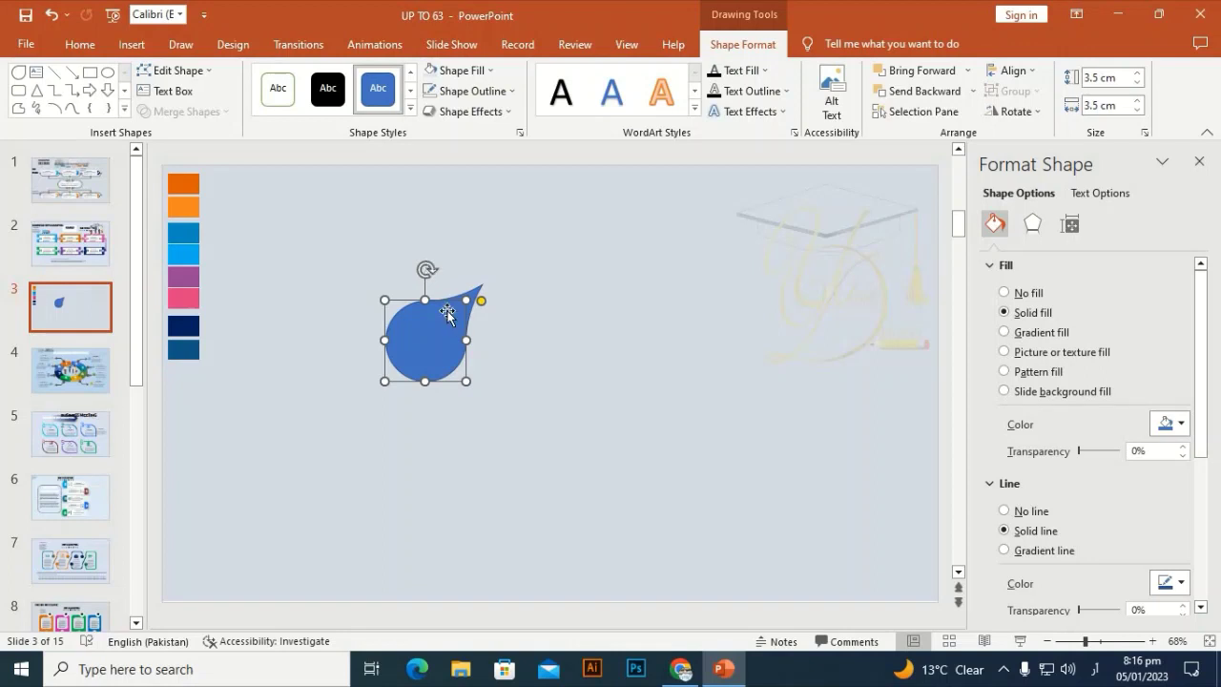
key("ctrl+d")
left_click_drag(437, 346, 510, 378)
left_click(413, 324)
left_click_drag(428, 267, 521, 256)
- Rotate the lower teardrop upward, shrink it into a small tip drop, and remove both outlines
left_click(614, 248)
left_click(523, 374)
left_click_drag(506, 318, 456, 338)
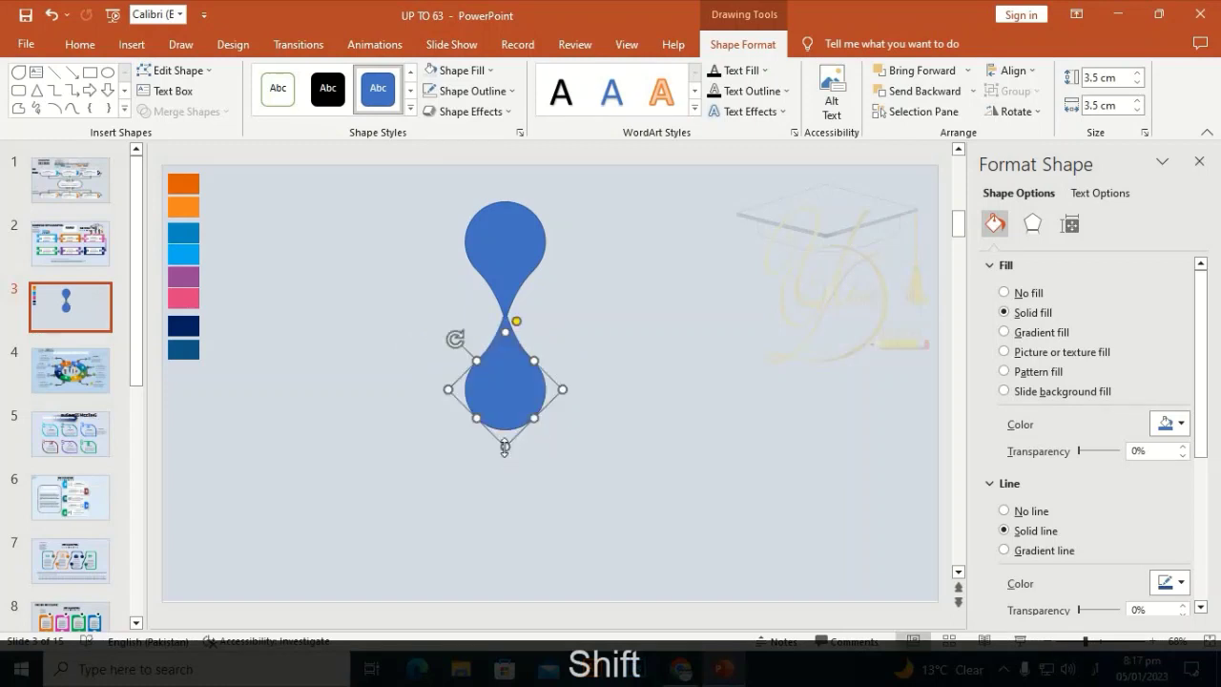
left_click_drag(505, 447, 506, 325)
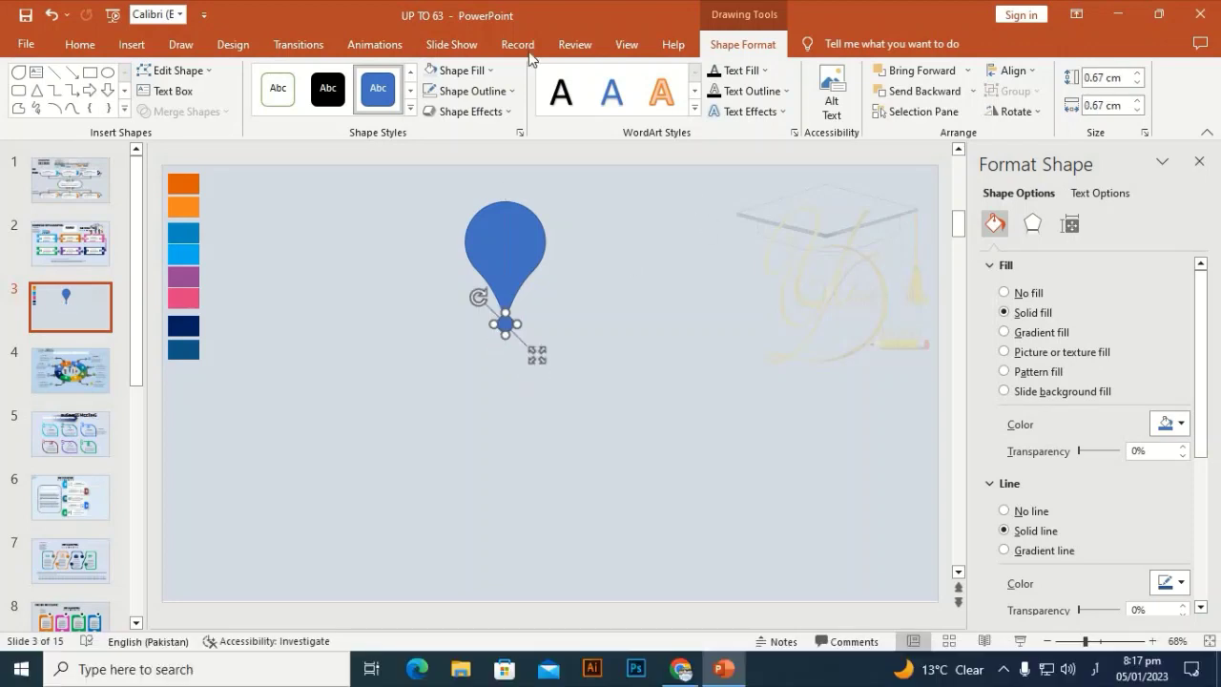
left_click(522, 245, "shift")
left_click(472, 91)
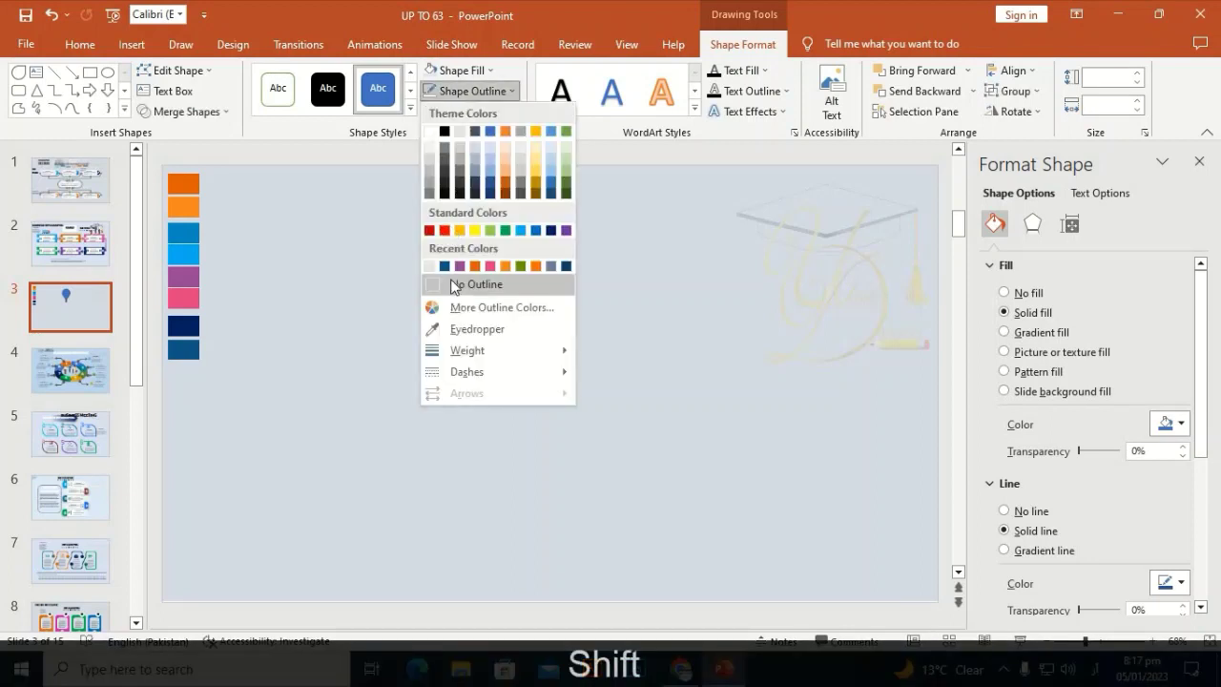
left_click(456, 286)
- Union the large drop and the small tip circle into one pin shape
mouse_move(1090, 646)
left_mouse_down()
mouse_move(1124, 641)
mouse_move(1111, 641)
left_mouse_up()
left_click(576, 553)
left_click(553, 527)
left_click(621, 493)
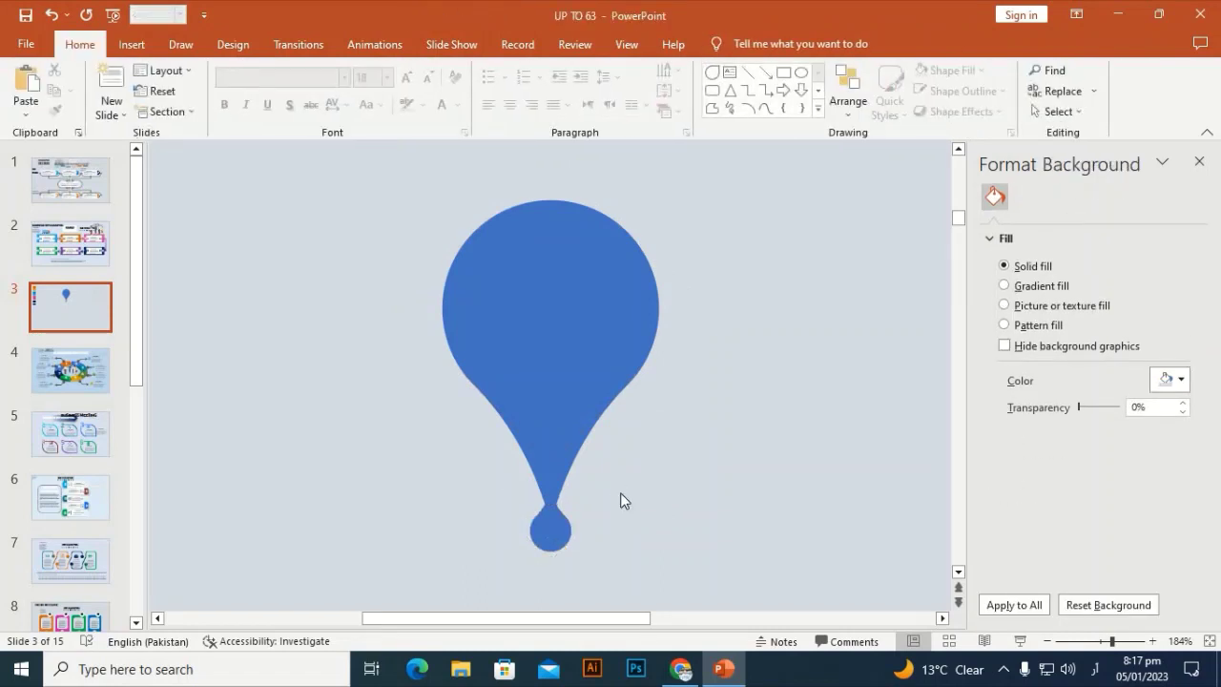
left_click(585, 363)
left_click(563, 532, "shift")
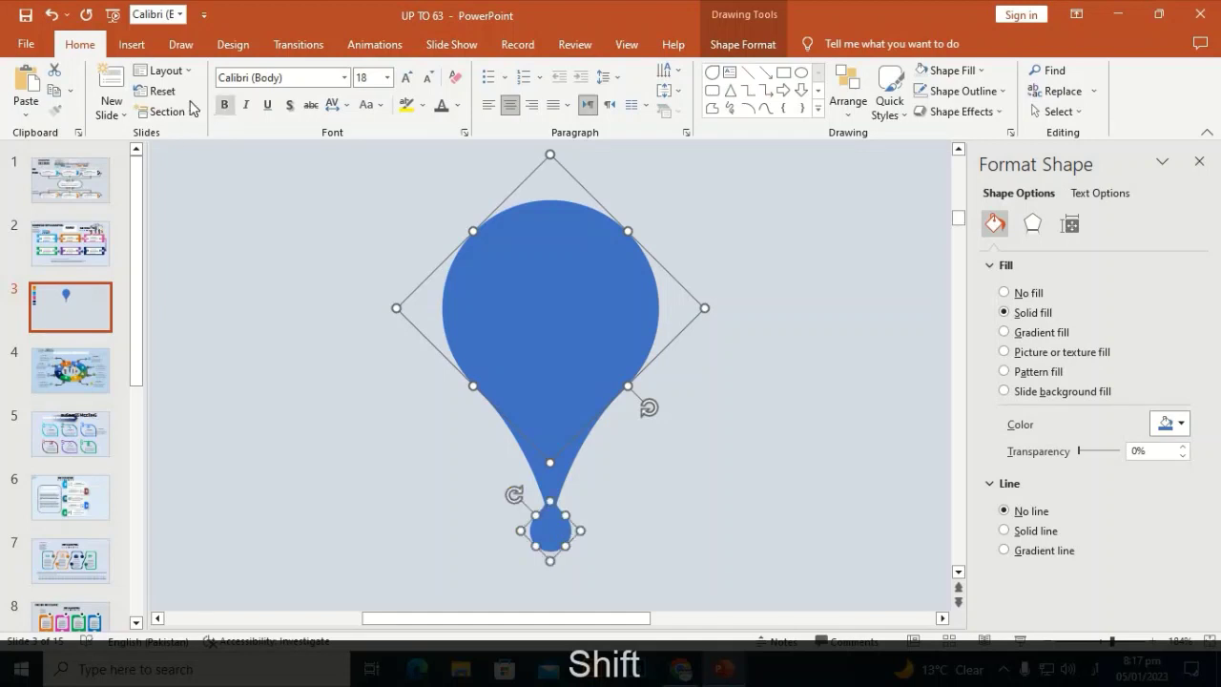
left_click(742, 44)
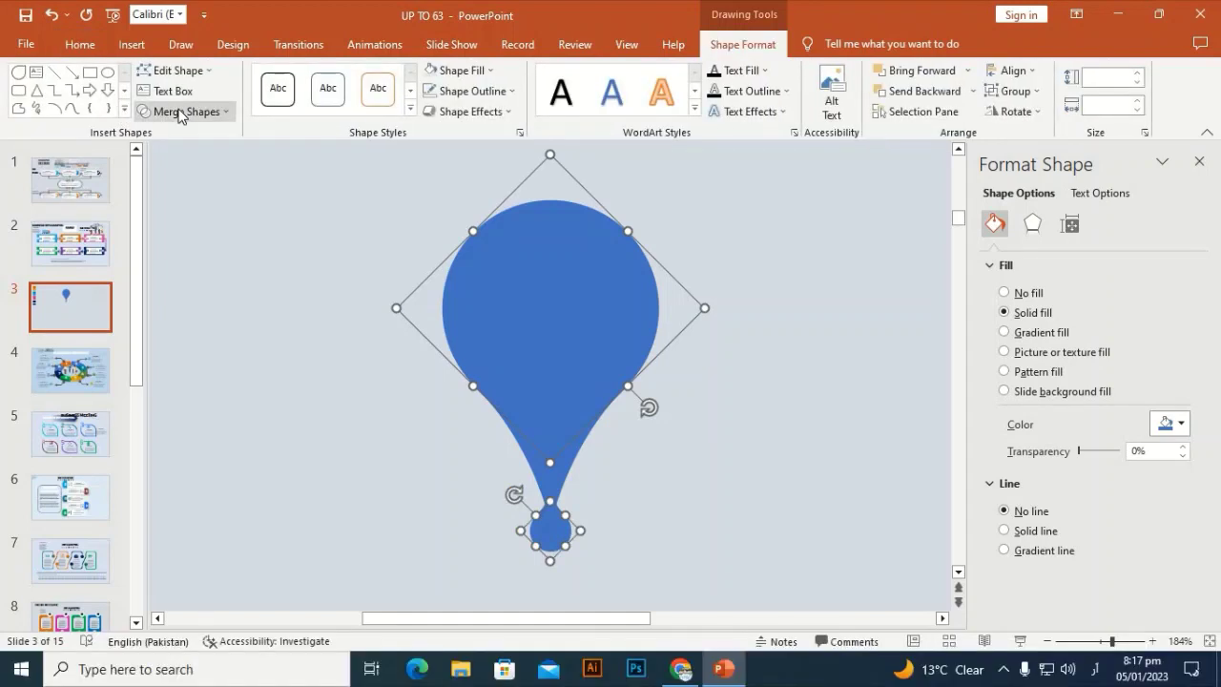
left_click(181, 112)
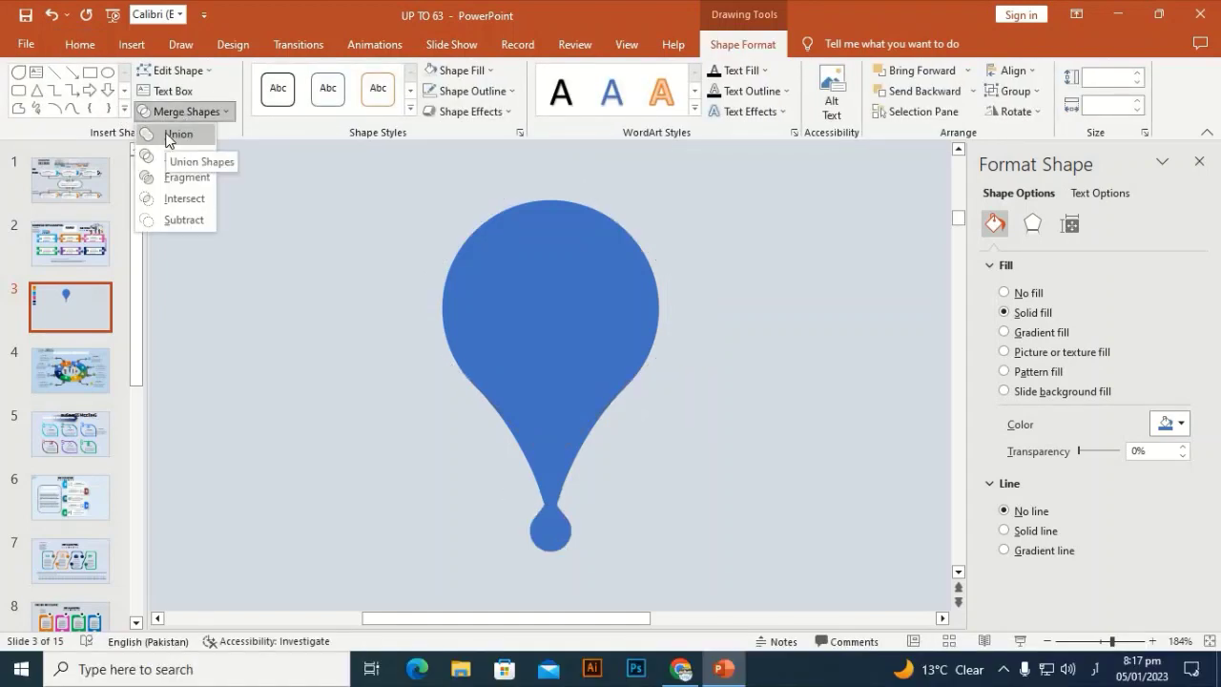
left_click(177, 134)
left_click(426, 420)
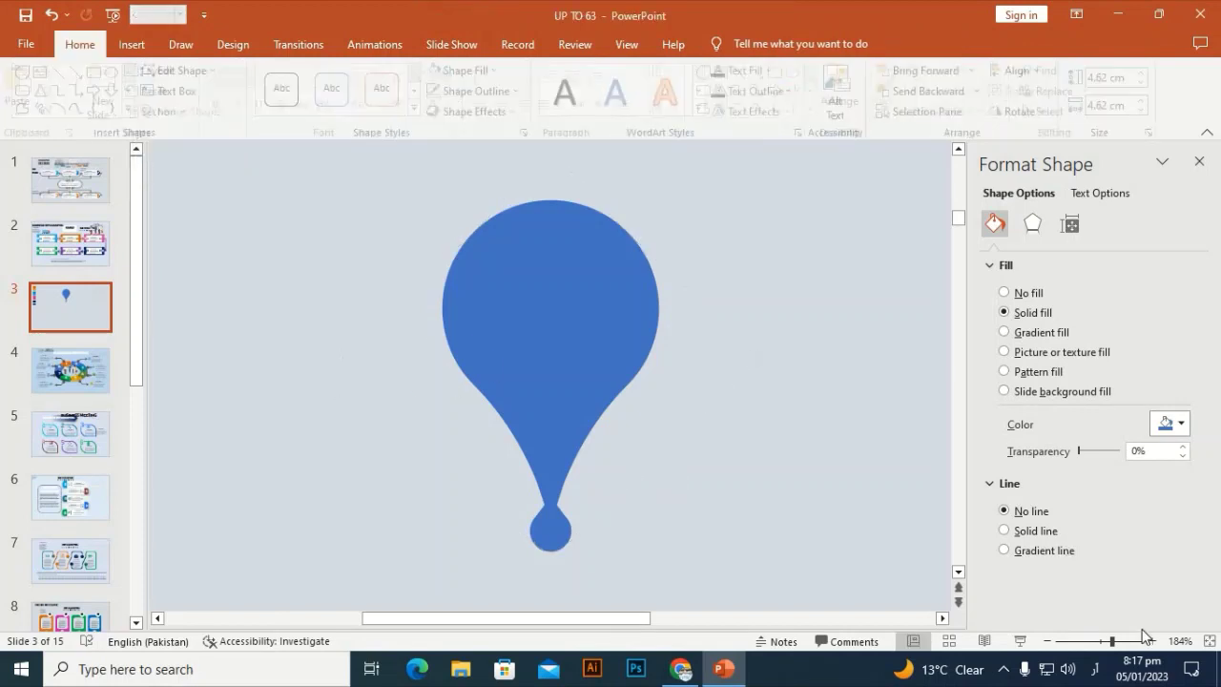
- Eyedrop the orange swatch as the pin's fill and nudge the pin slightly right
left_click_drag(1114, 641, 1083, 641)
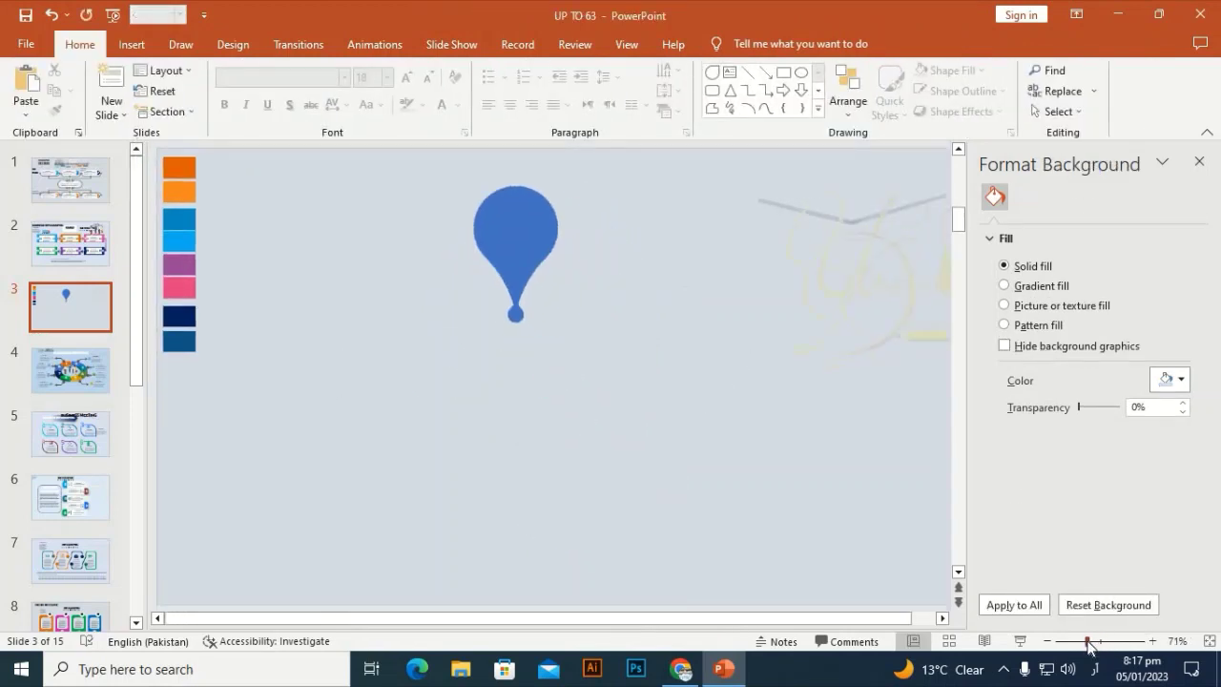
left_click(496, 256)
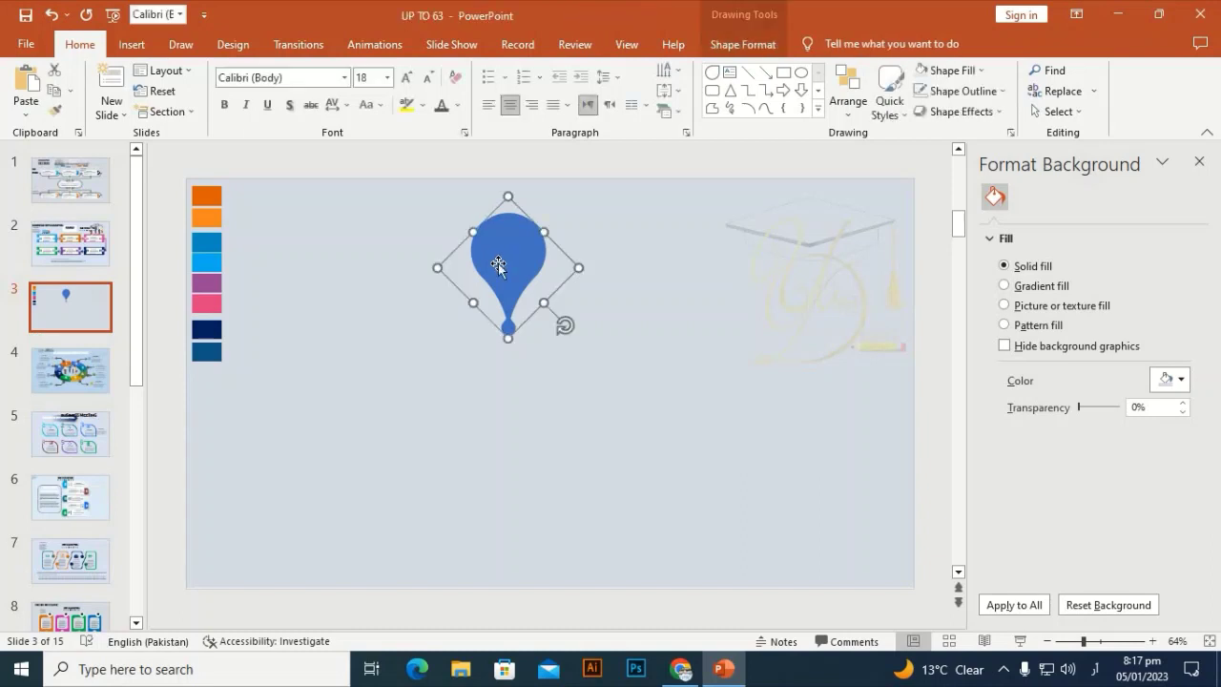
left_click(368, 224)
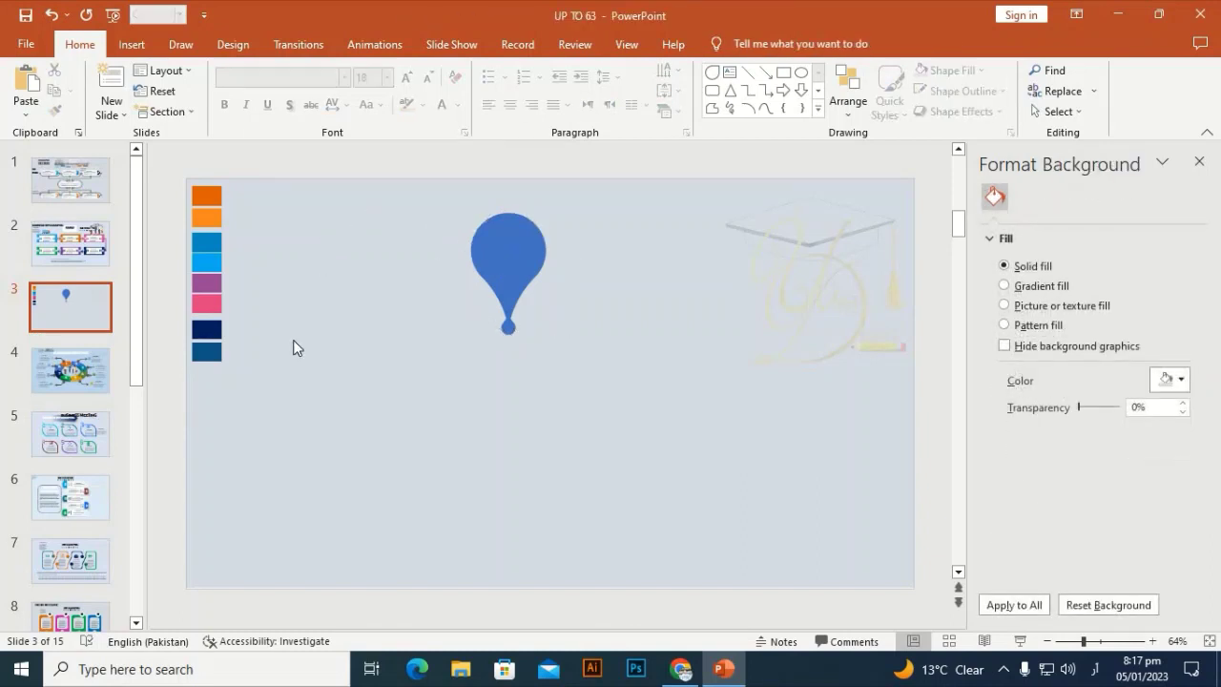
left_click(141, 44)
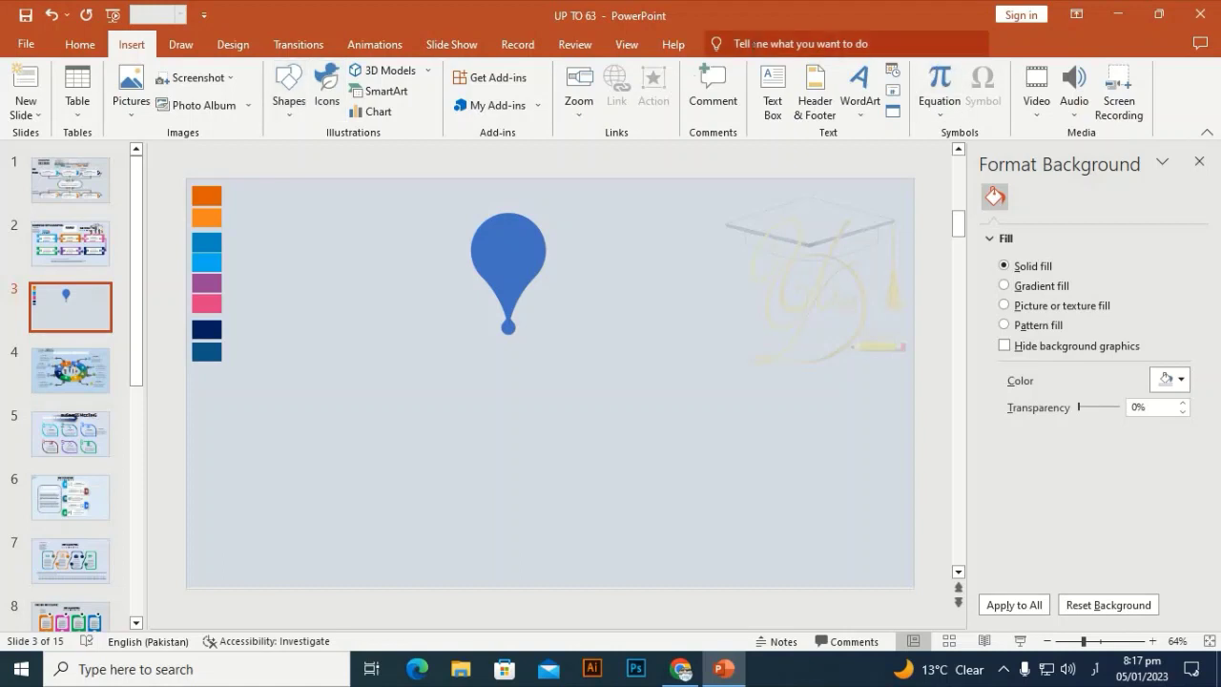
left_click(513, 255)
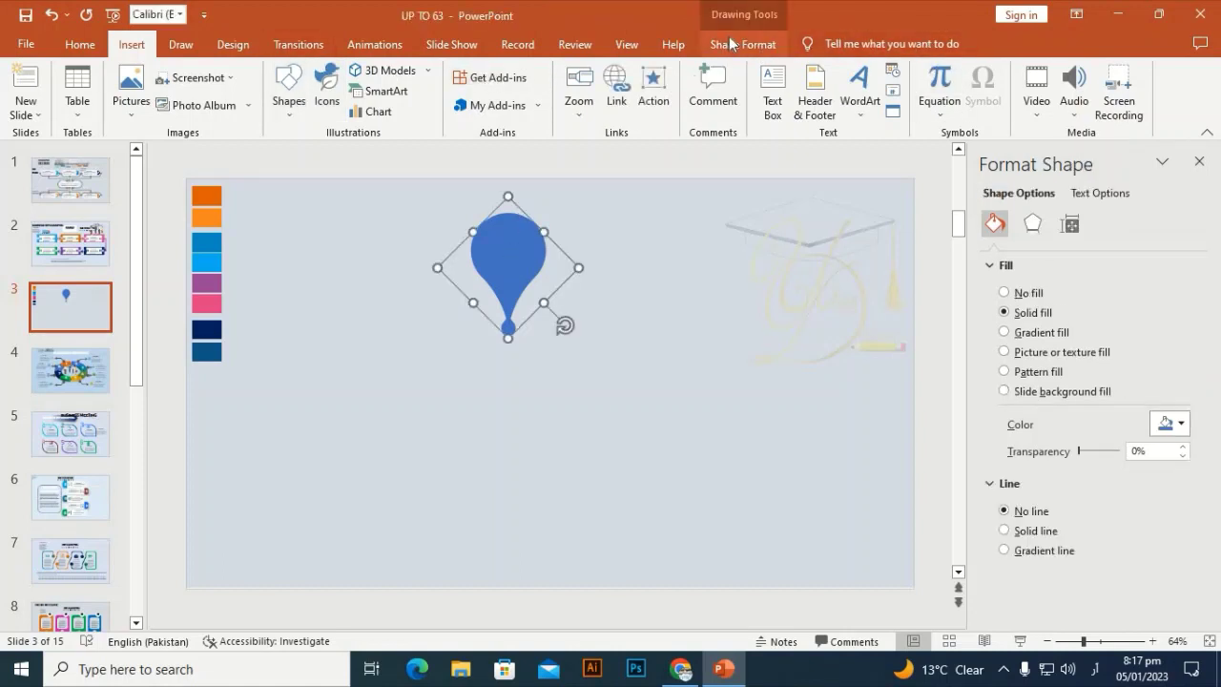
left_click(735, 44)
left_click(476, 77)
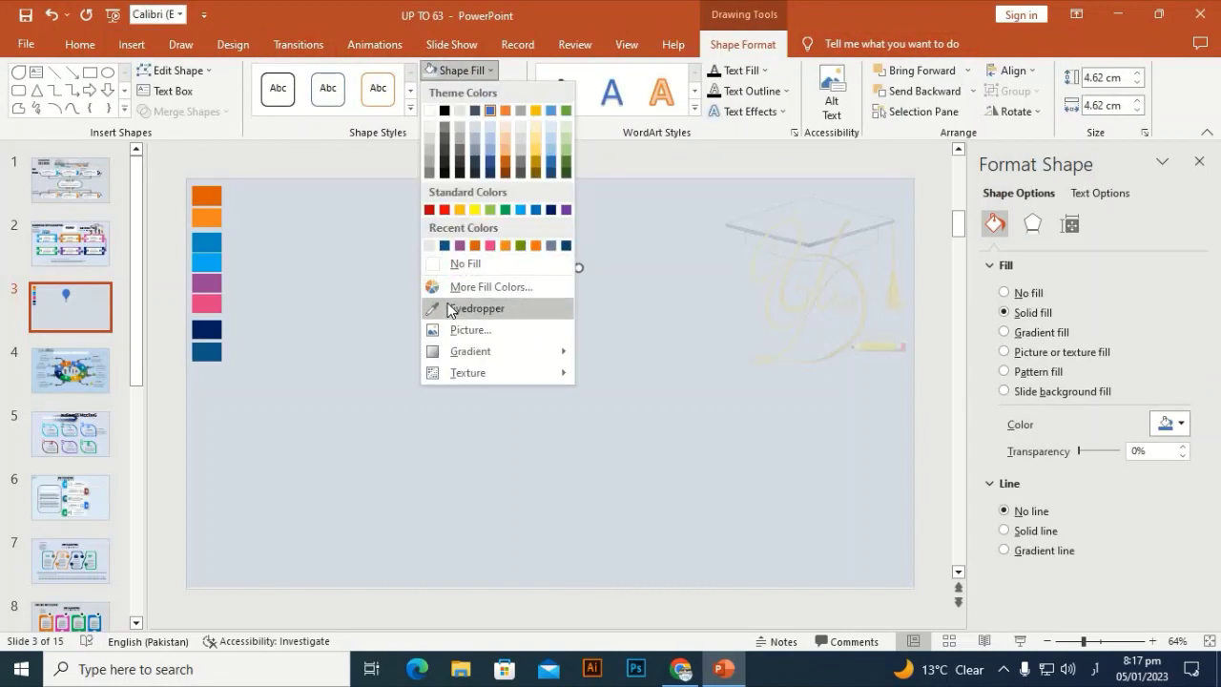
left_click(434, 306)
left_click(206, 195)
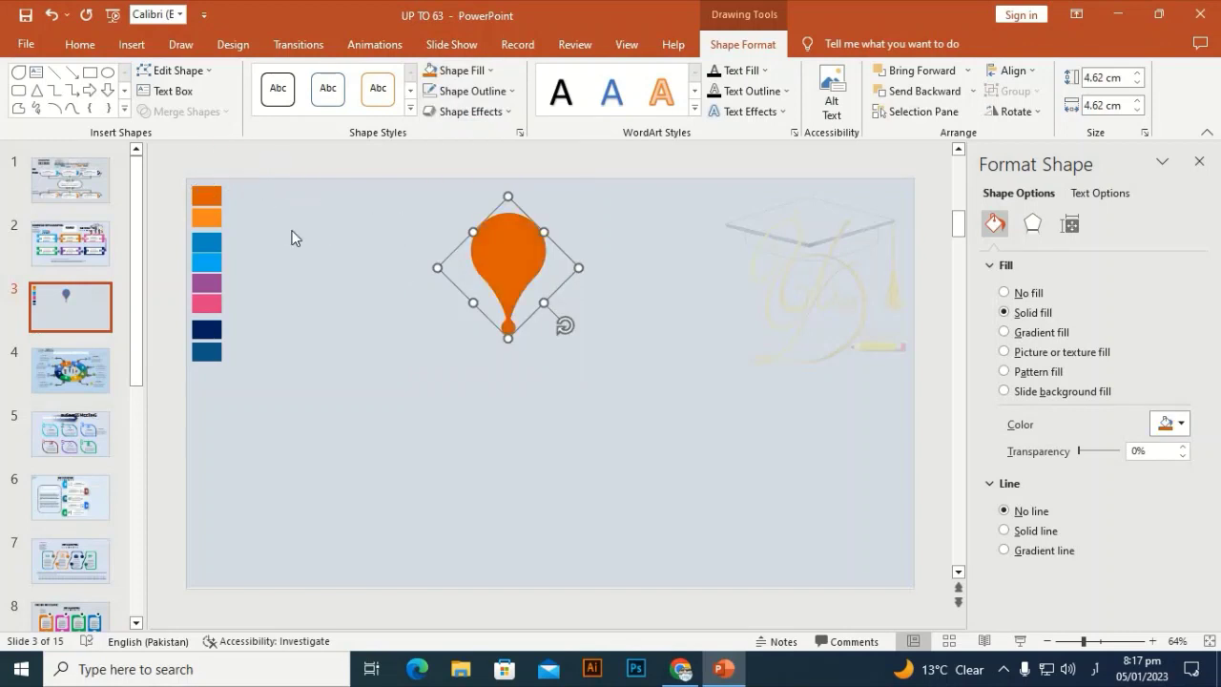
left_click(292, 238)
left_click(508, 277)
mouse_move(507, 277)
left_mouse_down()
mouse_move(525, 264)
mouse_move(513, 267)
left_mouse_up()
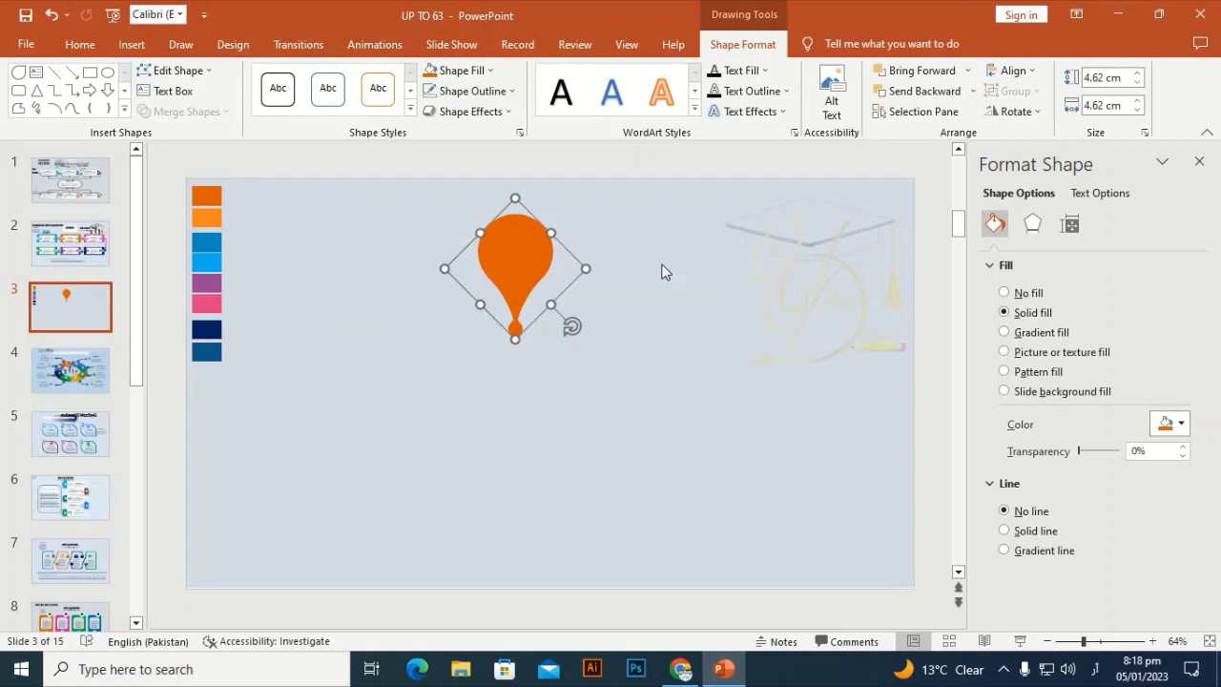
- Duplicate the orange pin, rotate the copy slightly, make it 50% transparent, and fill it red
key("ctrl+d")
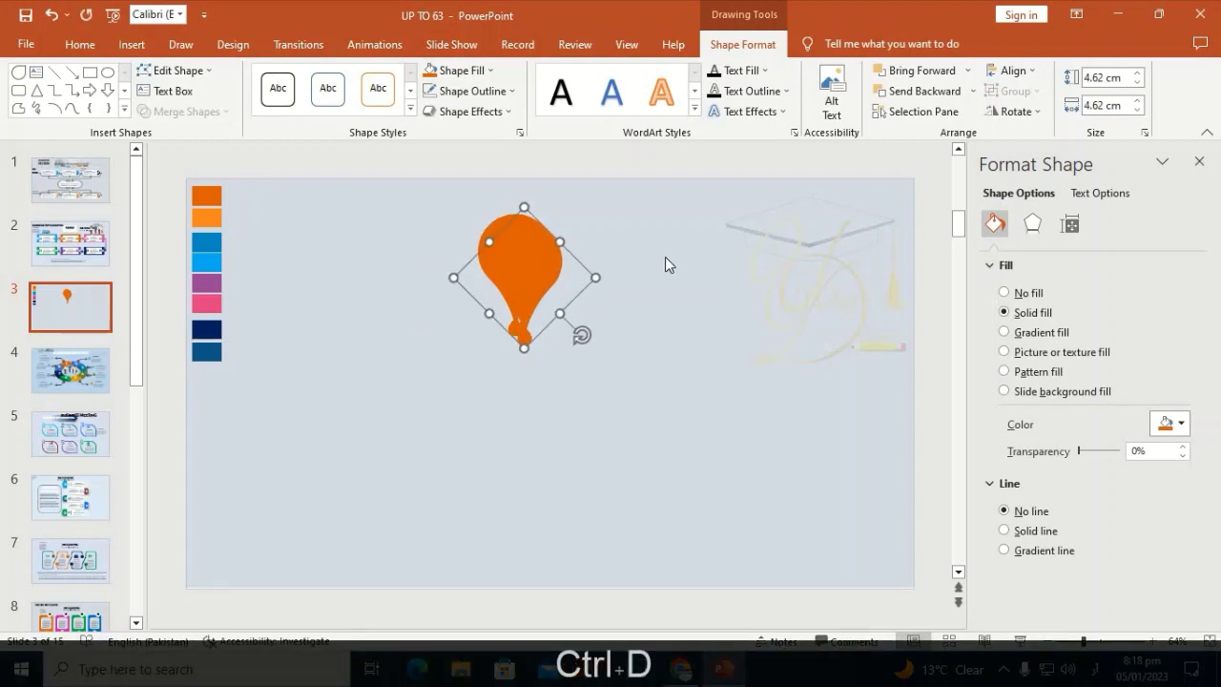
key("alt+Right")
key("alt+Right")
key("alt+Right")
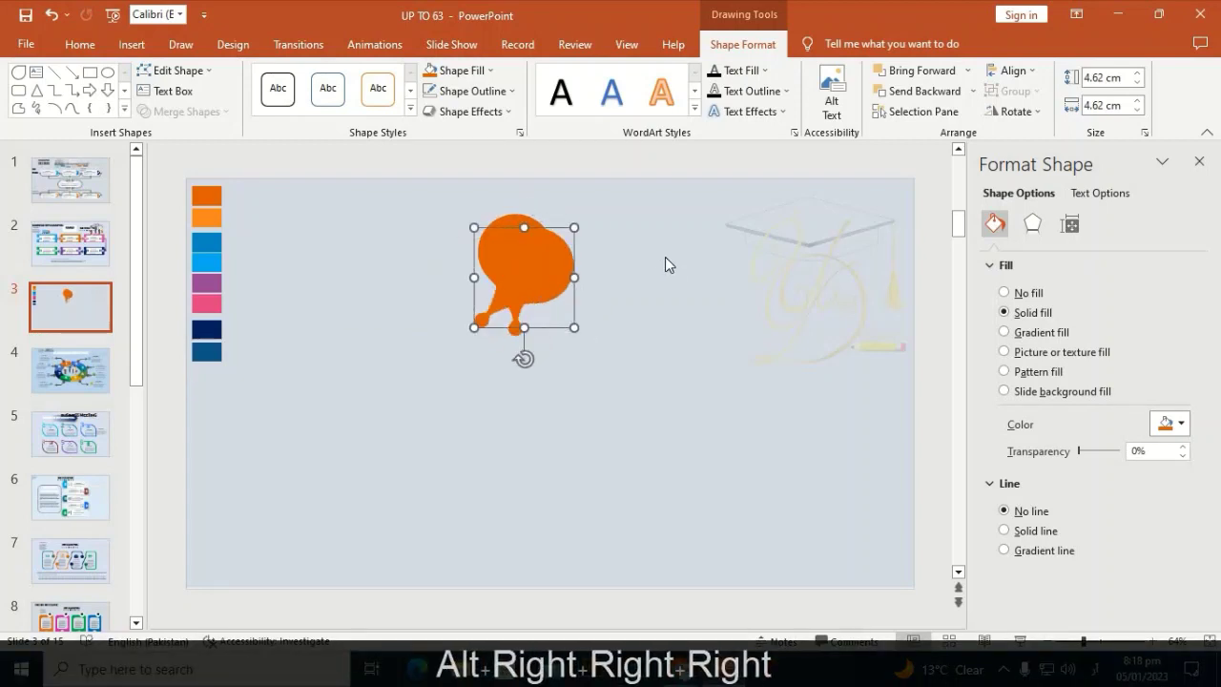
left_click_drag(542, 268, 514, 254)
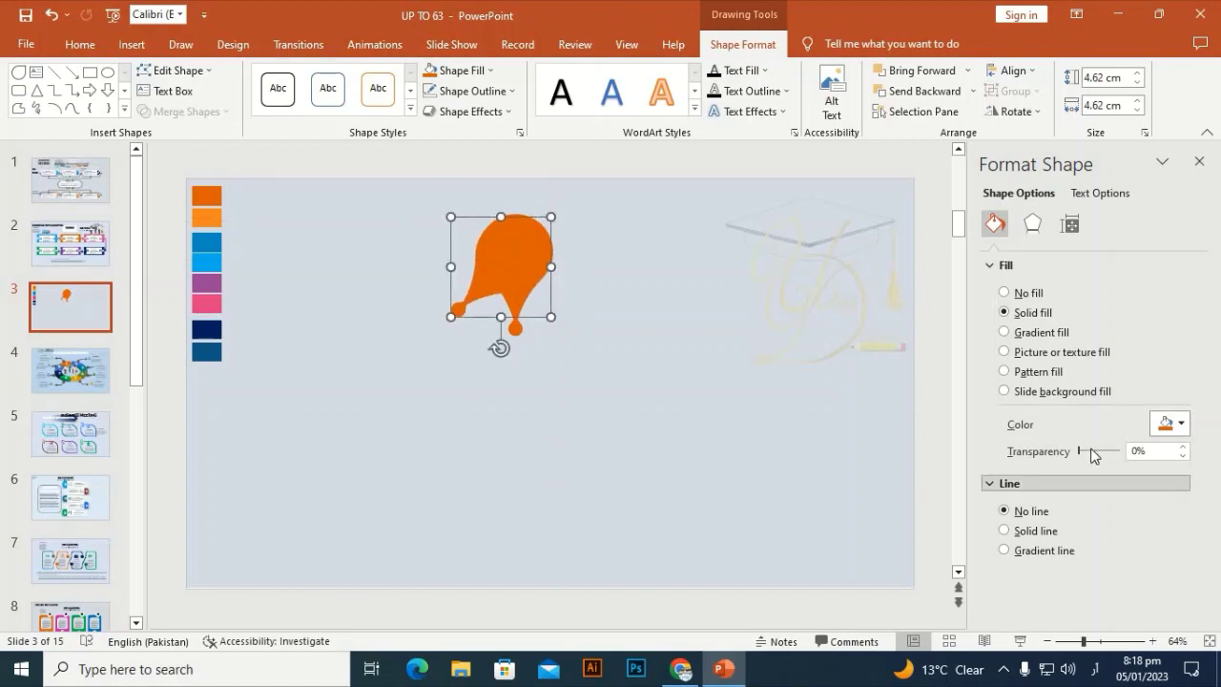
left_click_drag(1083, 450, 1101, 452)
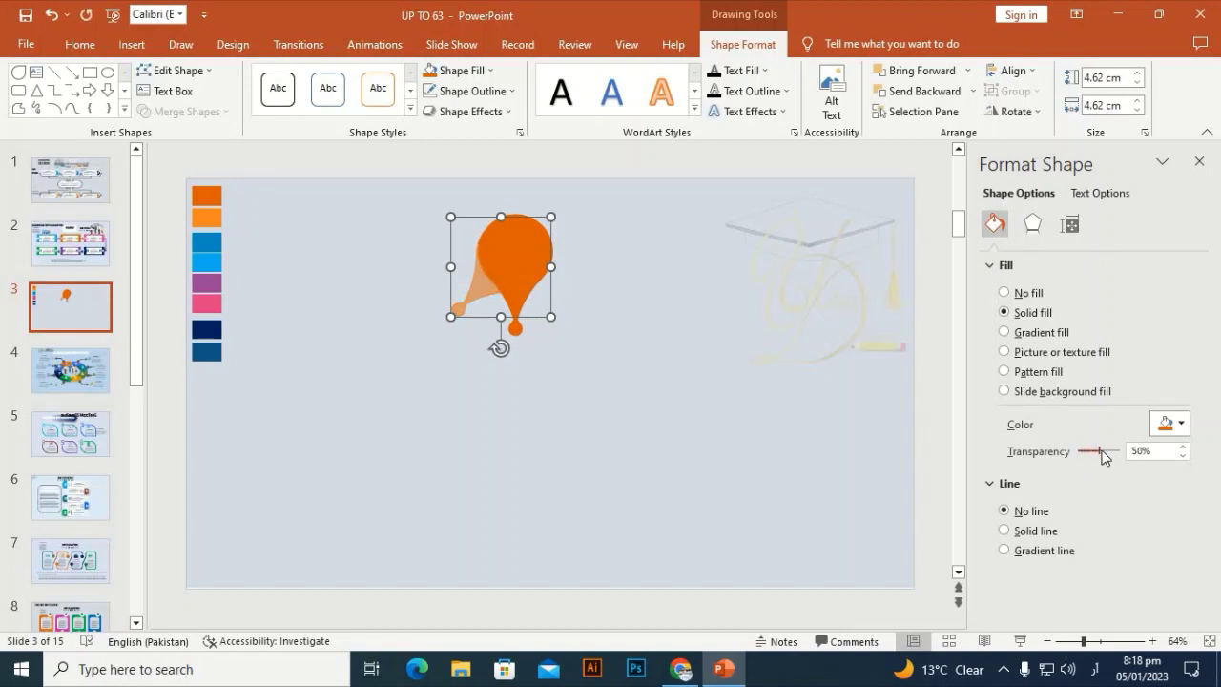
left_click(475, 70)
left_click(444, 209)
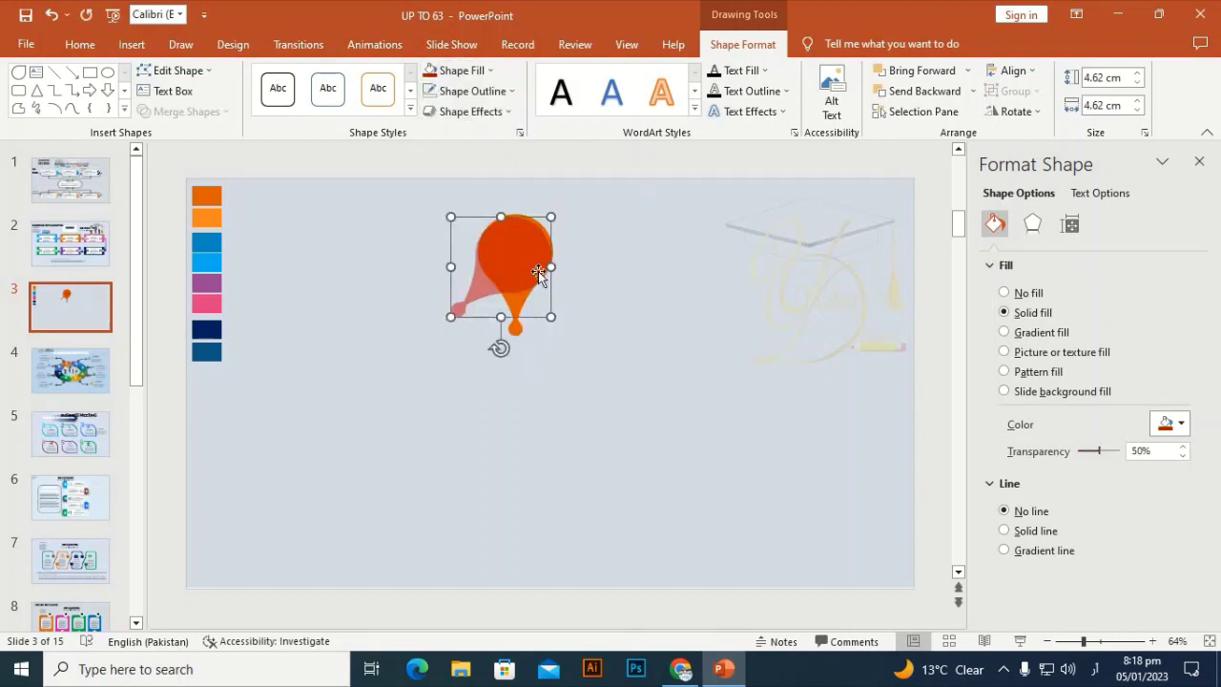
- Rotate the red copy about 15° counterclockwise and position it over the original pin
left_click_drag(523, 268, 526, 264)
key("alt")
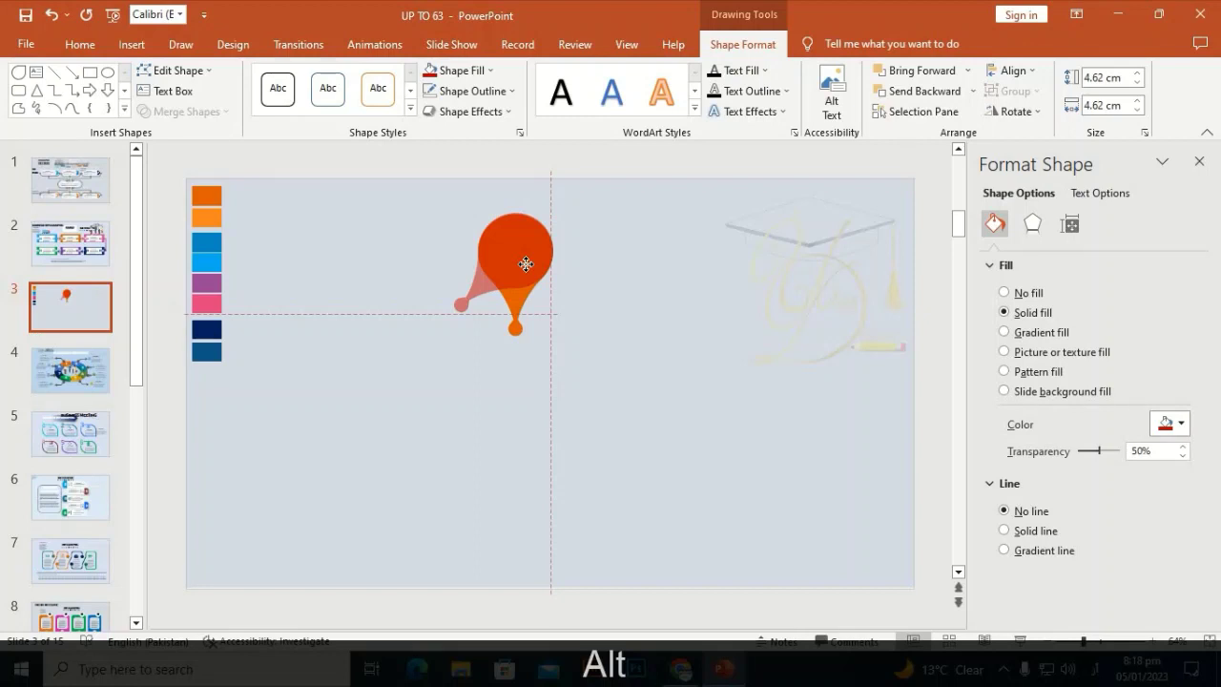
left_click_drag(526, 264, 525, 264)
left_click(638, 233)
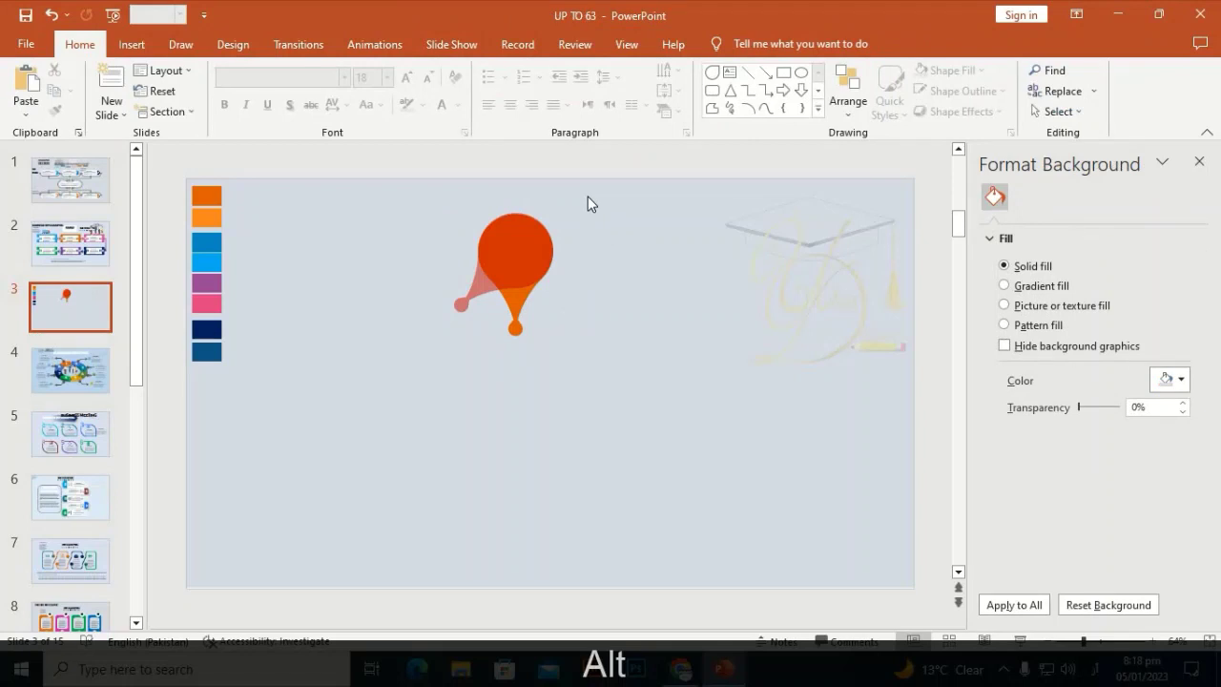
left_click(516, 237)
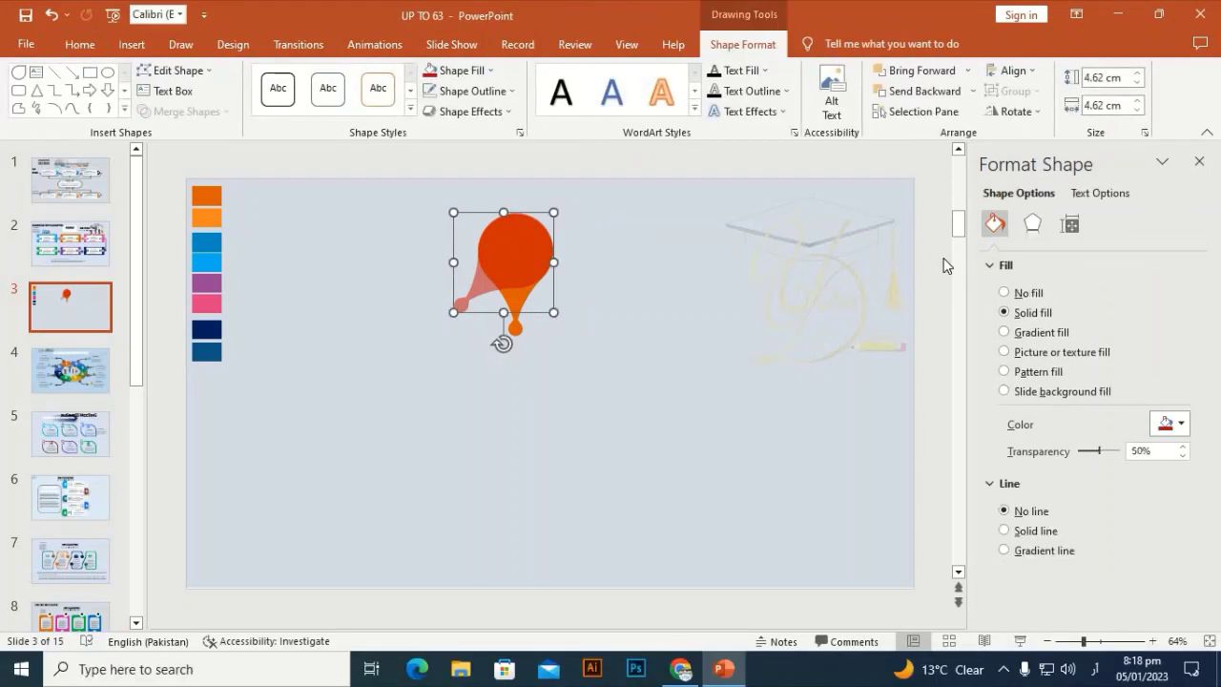
key("alt+Left")
left_click_drag(511, 252, 515, 255)
left_click(576, 219)
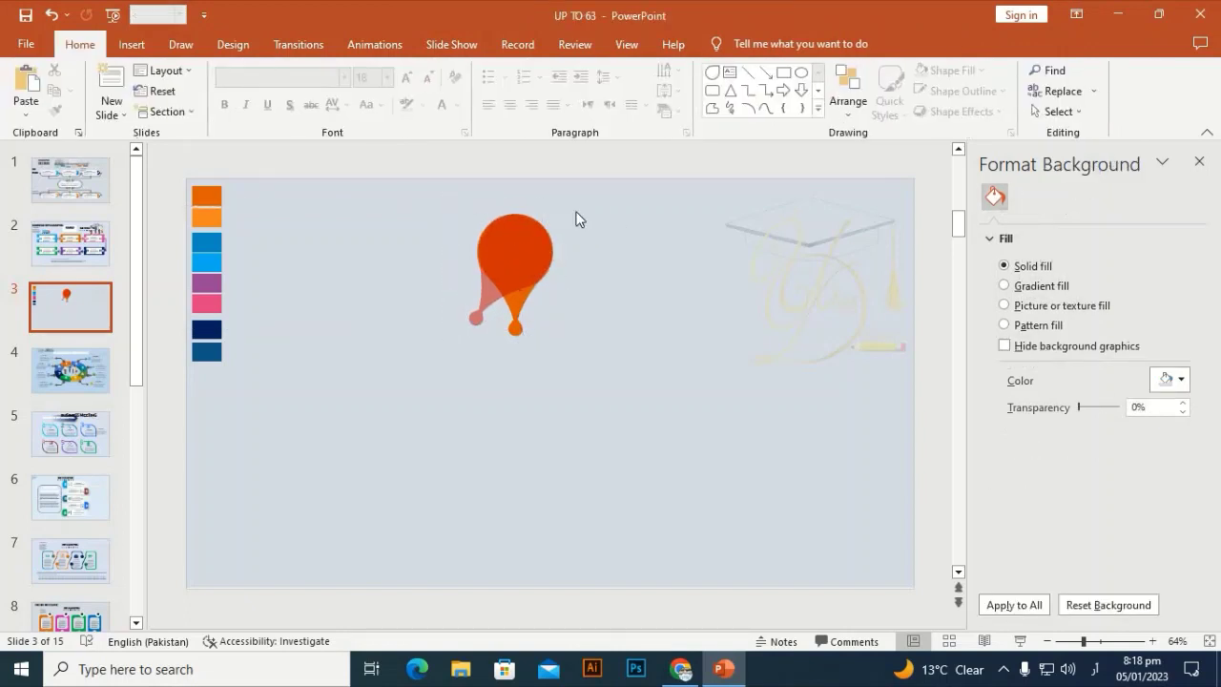
left_click(514, 251)
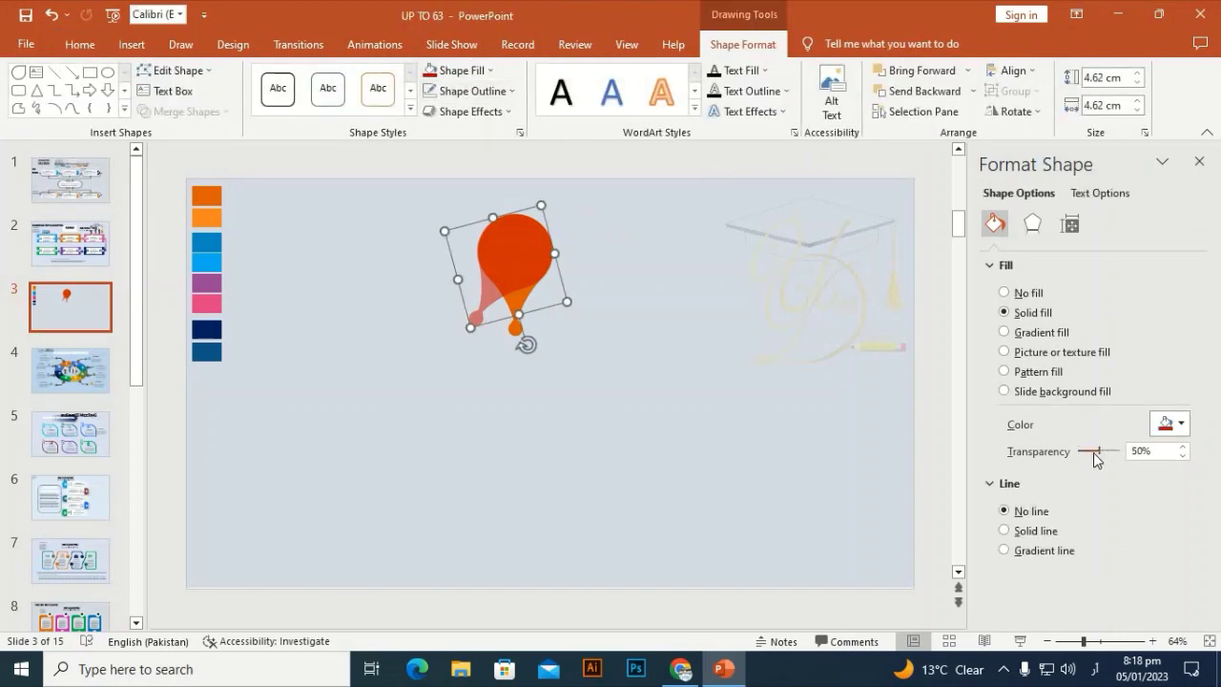
- Set the tail copy to 0% transparency and fill it orange
left_click_drag(1091, 458, 1078, 454)
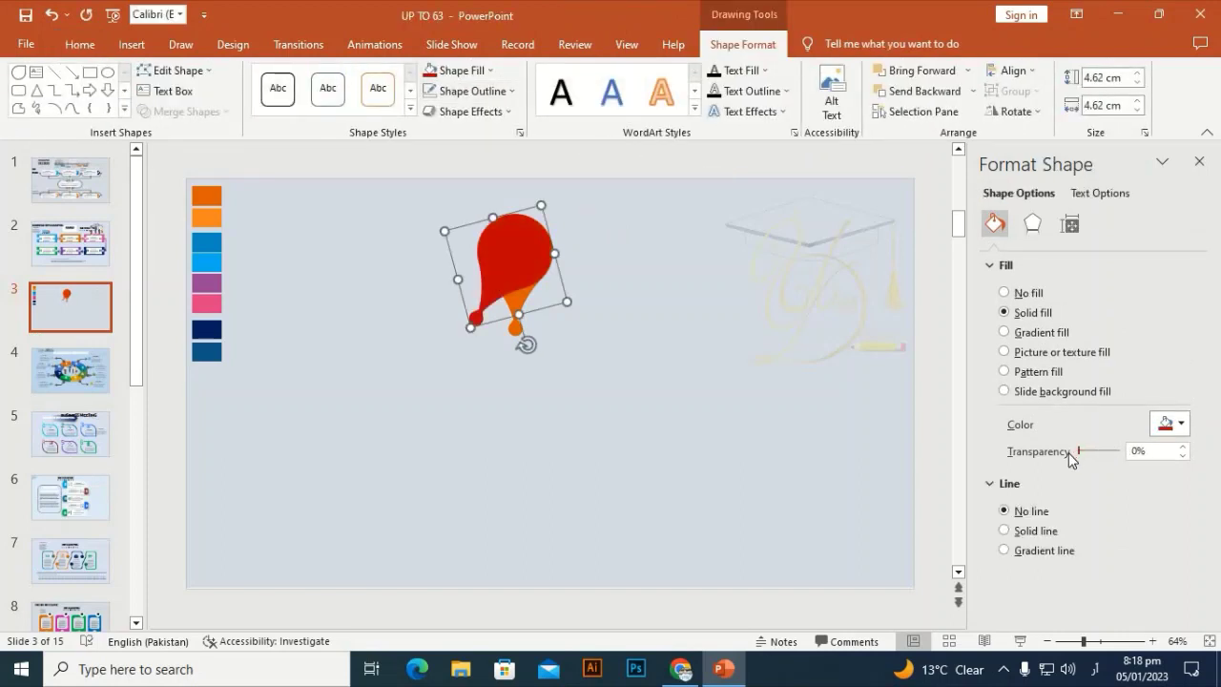
left_click(456, 71)
left_click(430, 245)
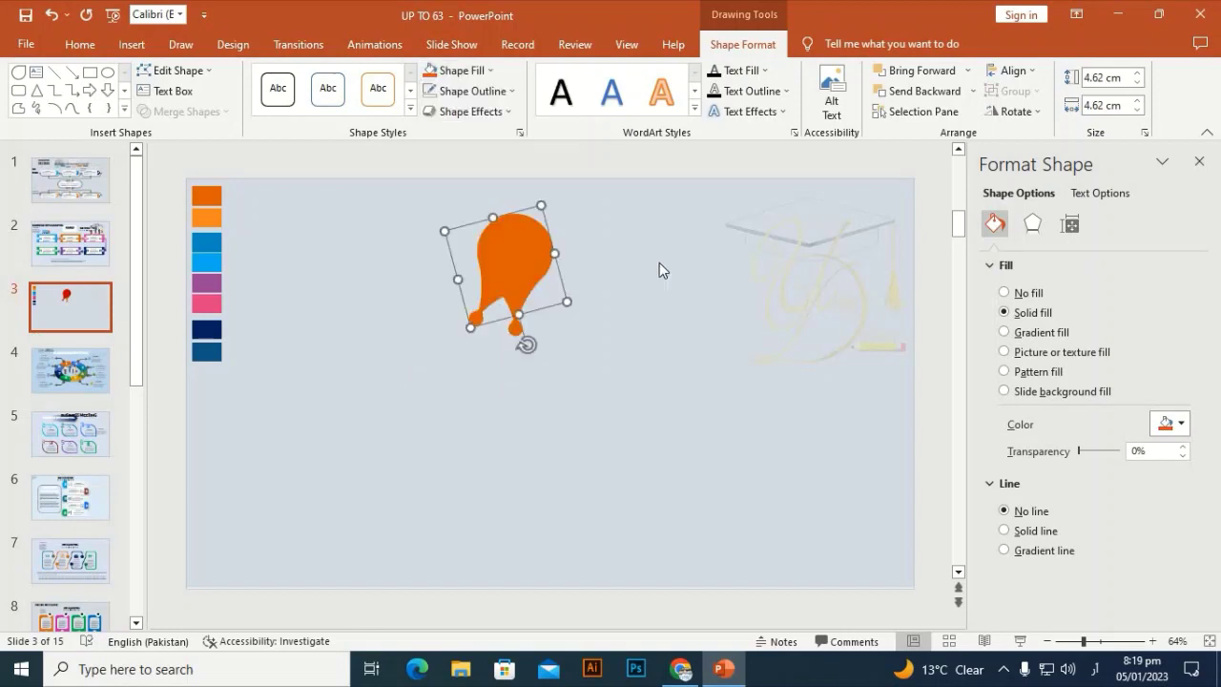
left_click(638, 230)
- Group both pin parts with Ctrl+G, keep the group upright, and shift it slightly right
left_click_drag(581, 180, 395, 411)
key("ctrl+g")
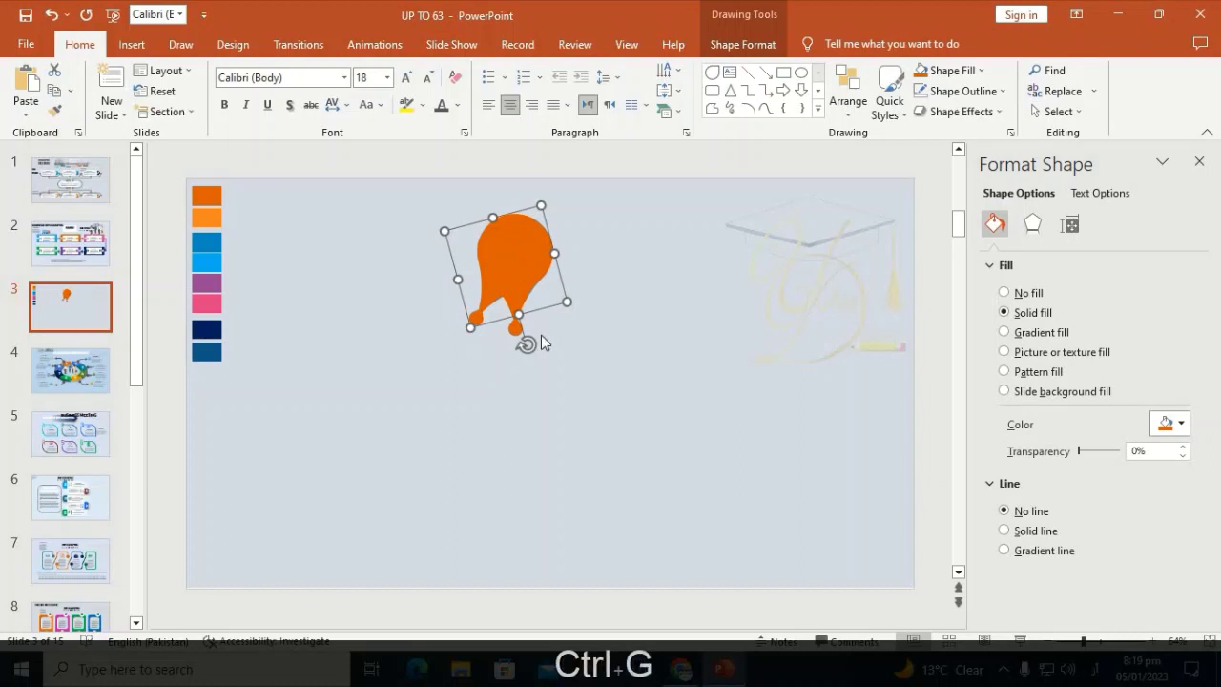
left_click(709, 244)
left_click_drag(679, 155, 357, 464)
key("ctrl+g")
left_click_drag(510, 179, 498, 189)
key("ctrl+z")
mouse_move(526, 269)
left_mouse_down()
mouse_move(537, 276)
mouse_move(541, 261)
left_mouse_up()
key("Escape")
left_click(530, 249)
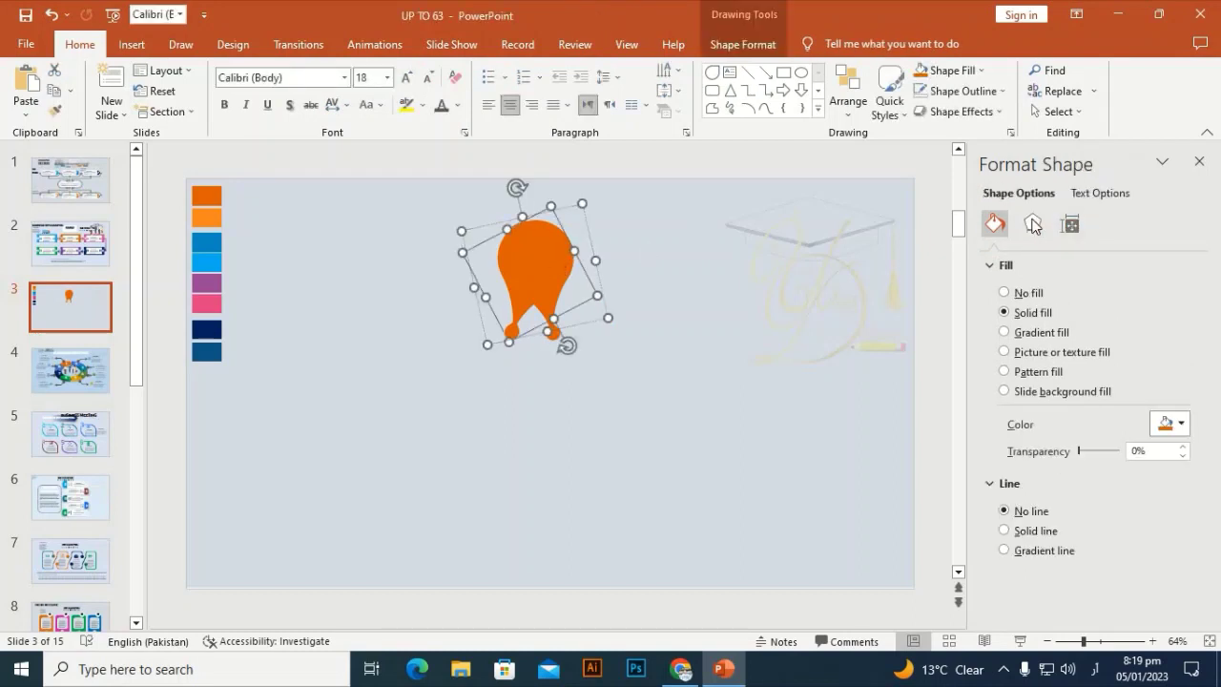
- Apply the outer shadow preset angled at 45° to the orange pin and check the result
left_click(1032, 223)
left_click(1181, 294)
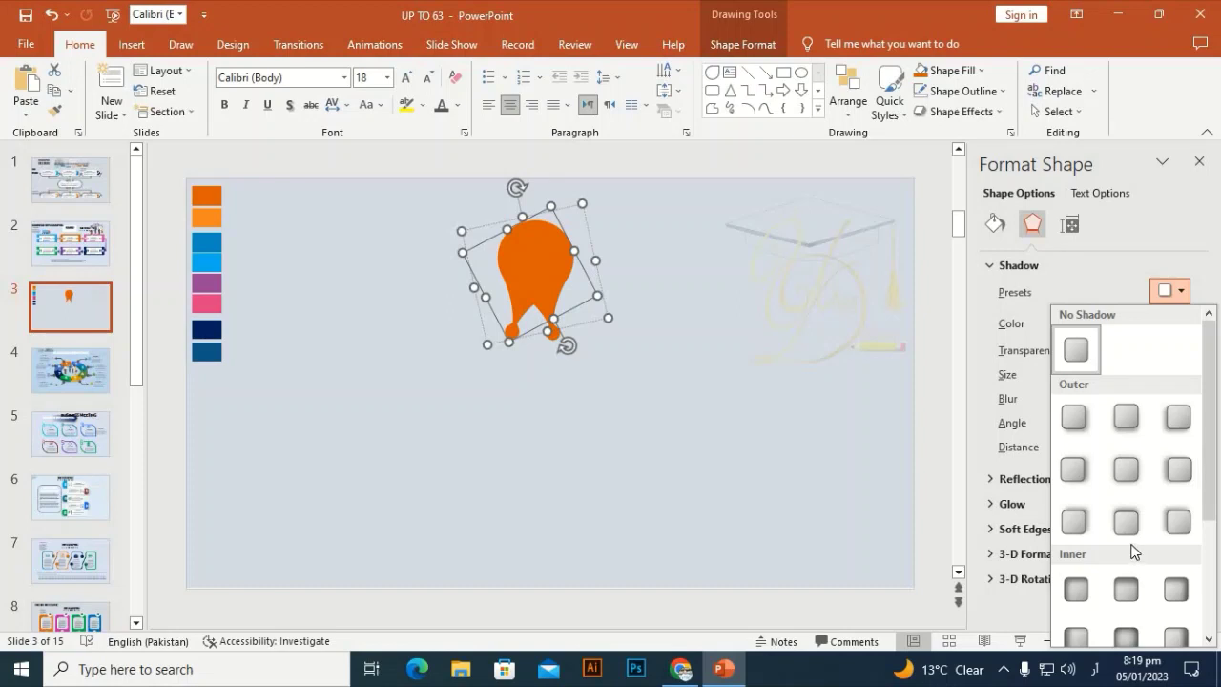
left_click(1178, 417)
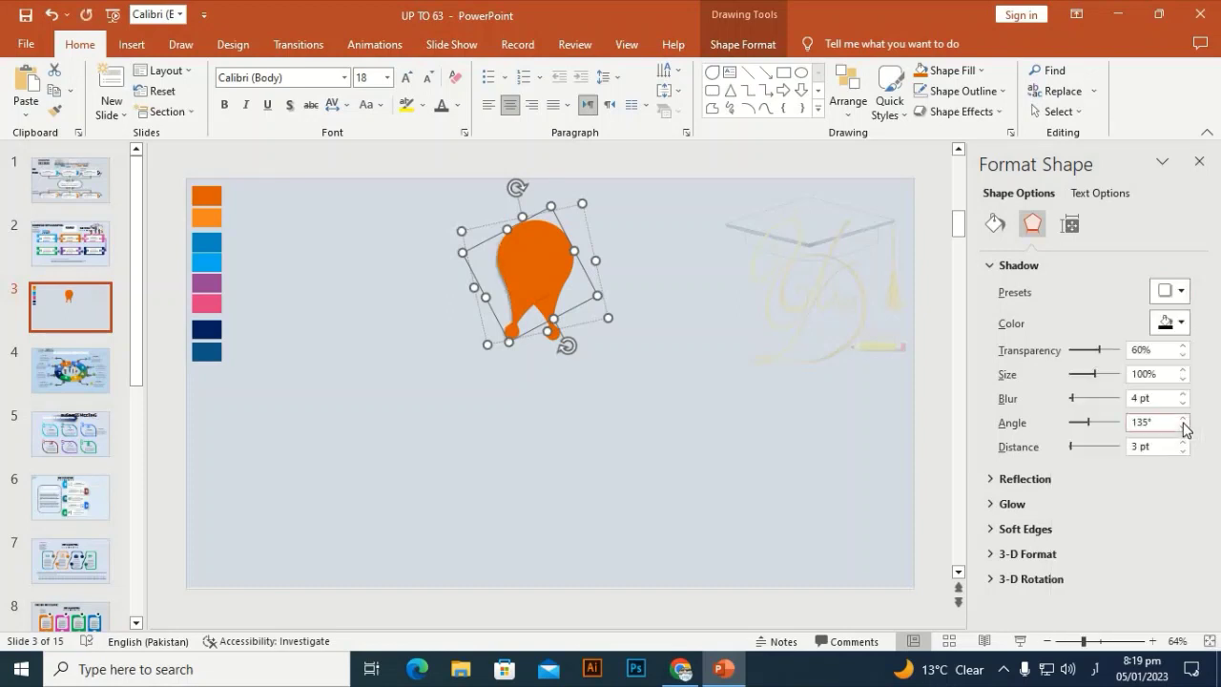
left_click(1171, 292)
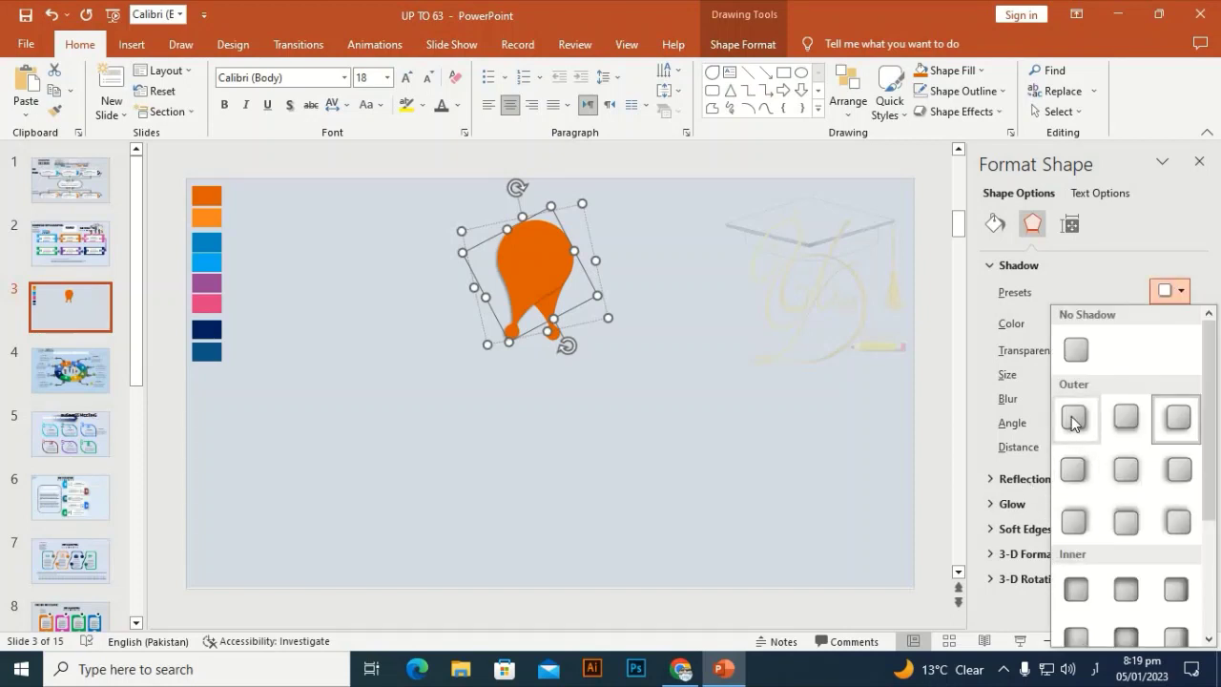
left_click(1071, 460)
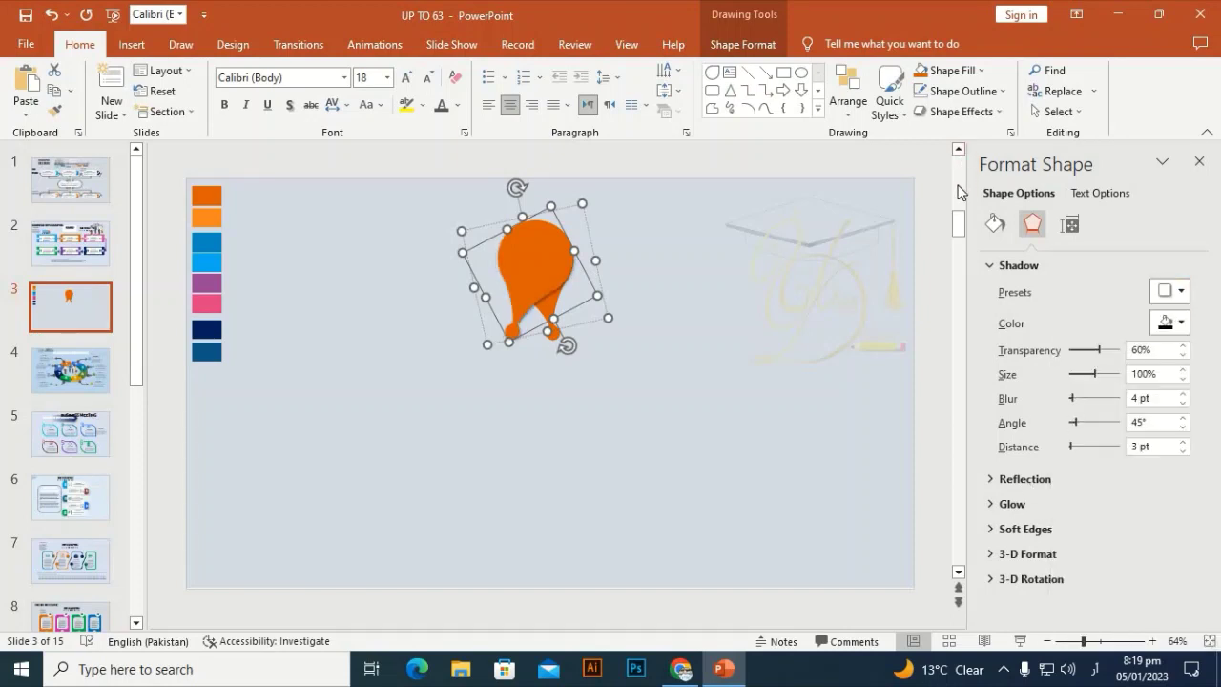
left_click(649, 246)
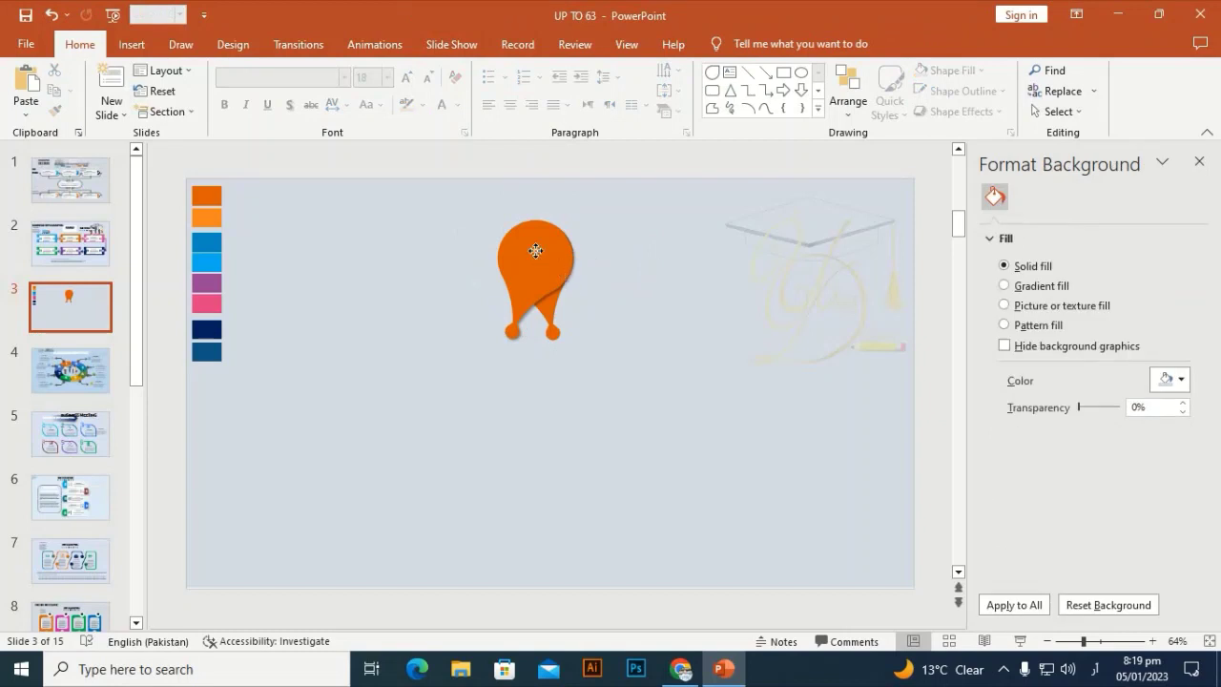
left_click(535, 250)
left_click(654, 239)
left_click(542, 262)
left_click(627, 225)
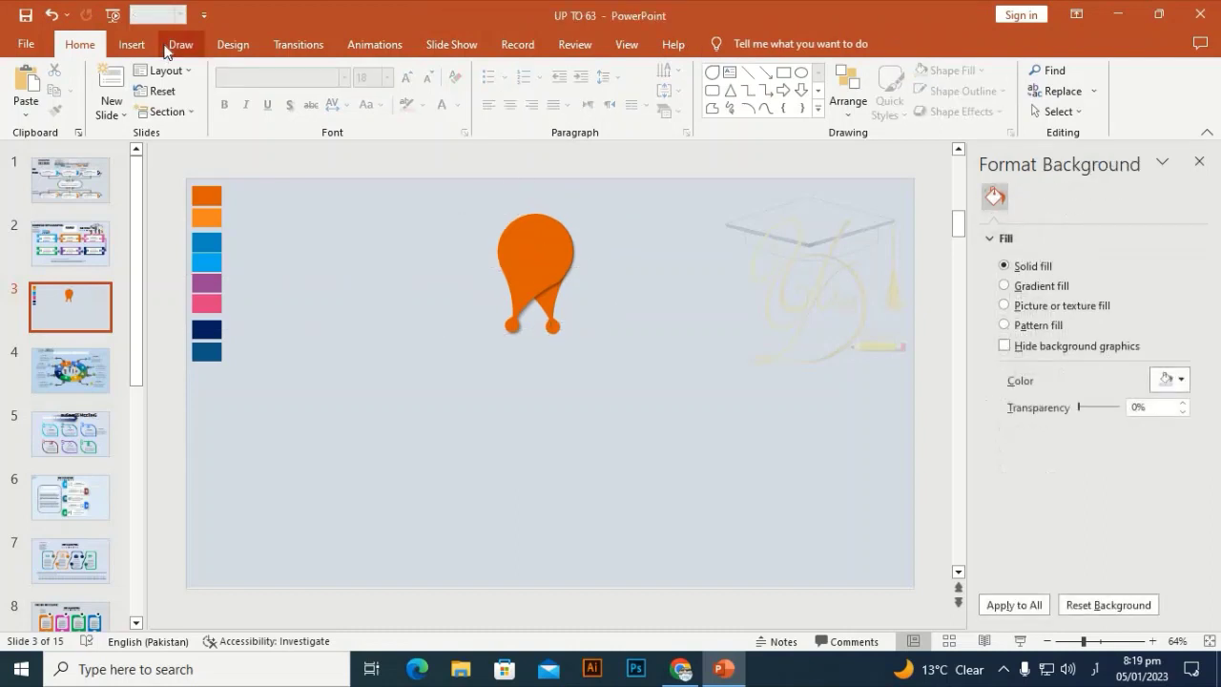
- Draw a 3.05 cm oval circle centred over the pin's round head
left_click(131, 44)
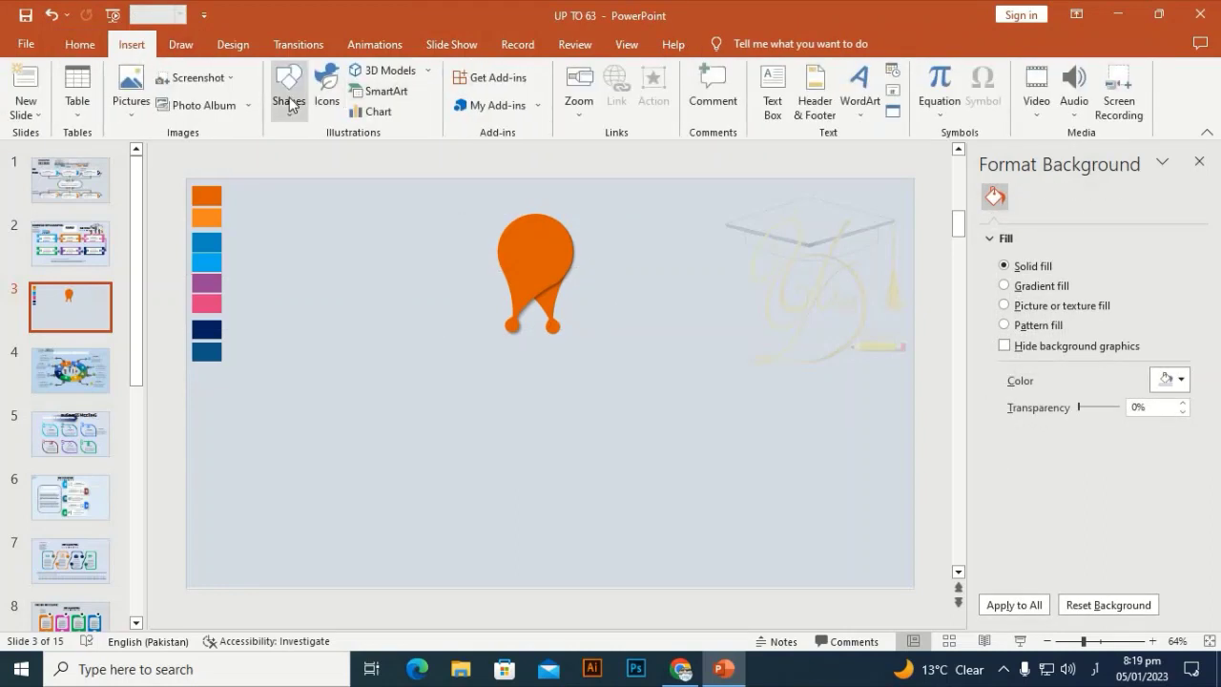
left_click(286, 99)
left_click(369, 153)
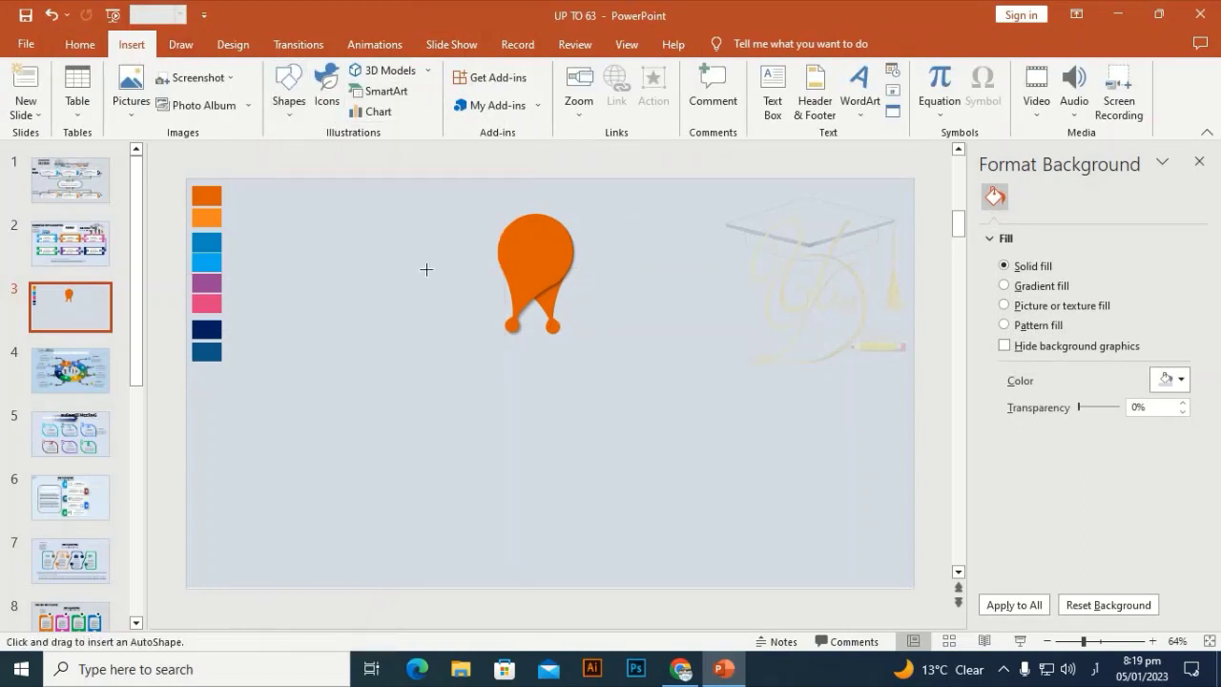
left_click_drag(426, 267, 535, 250)
key("alt")
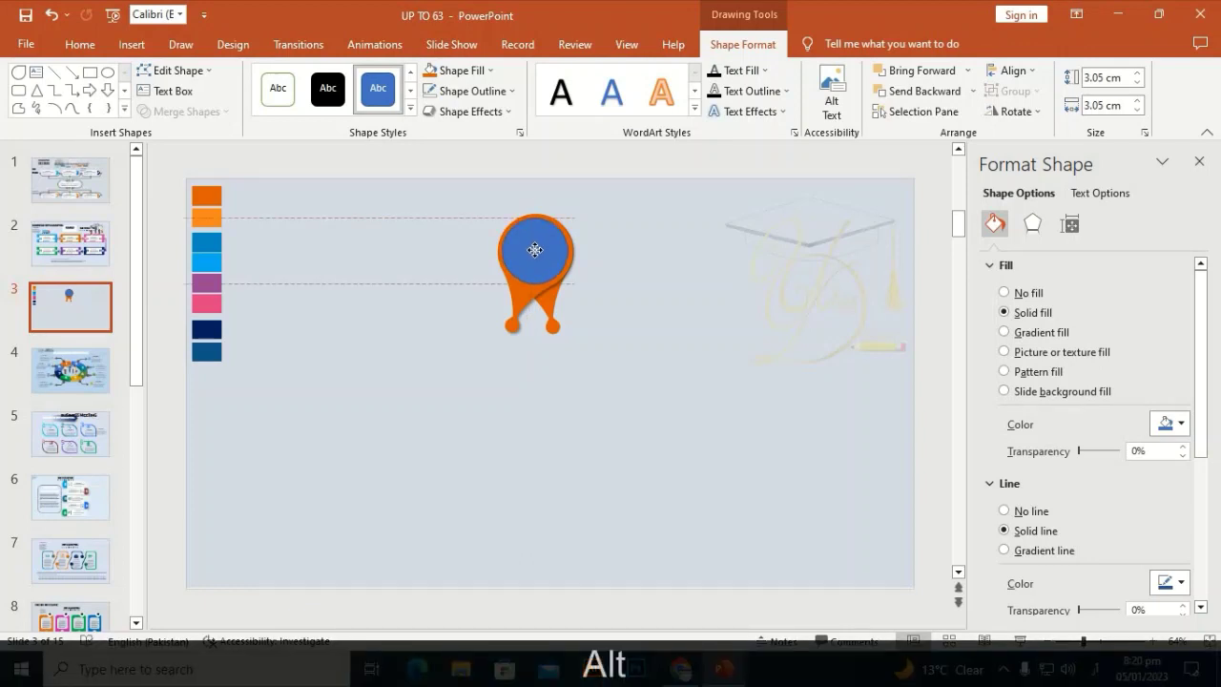
- Give the circle a gradient fill from light grey on the left to white on the right
left_click(1058, 341)
left_click_drag(1199, 349, 1179, 425)
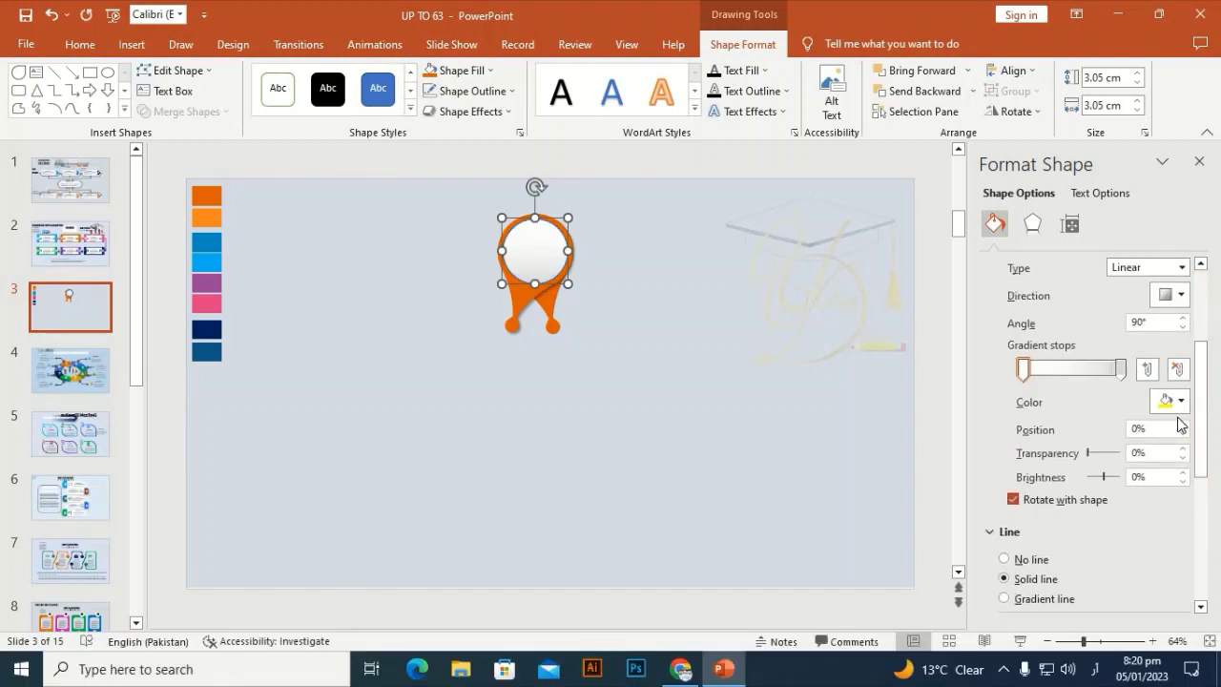
left_click(1120, 369)
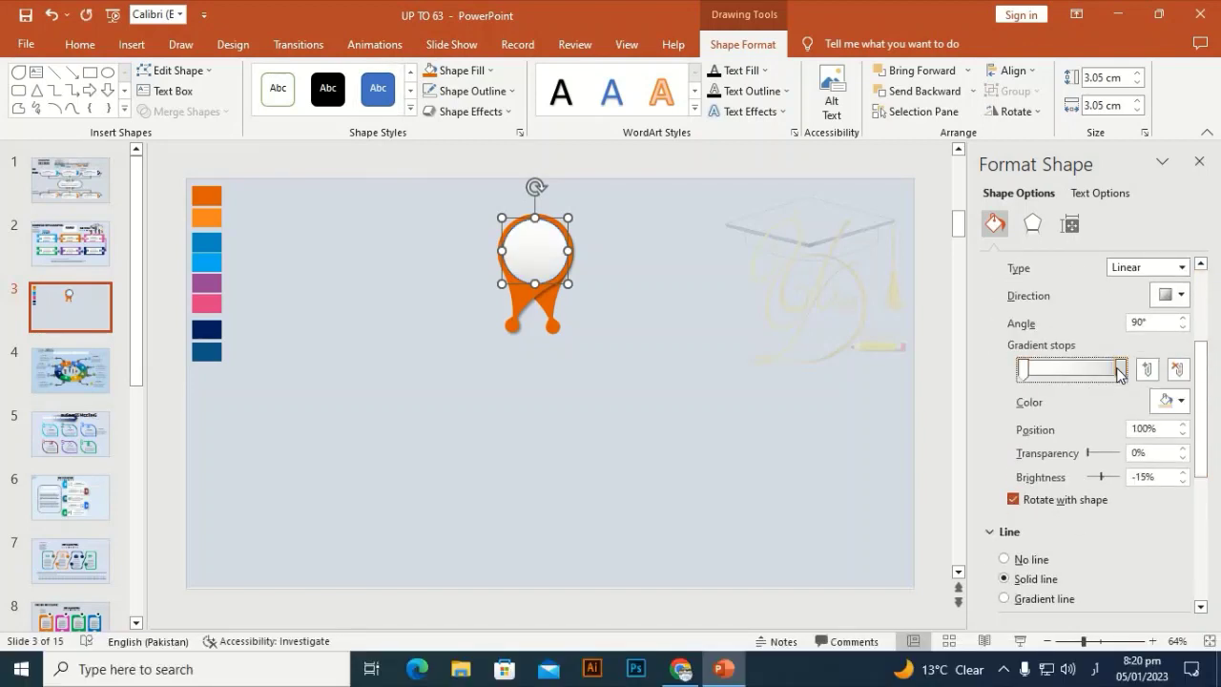
left_click(1173, 401)
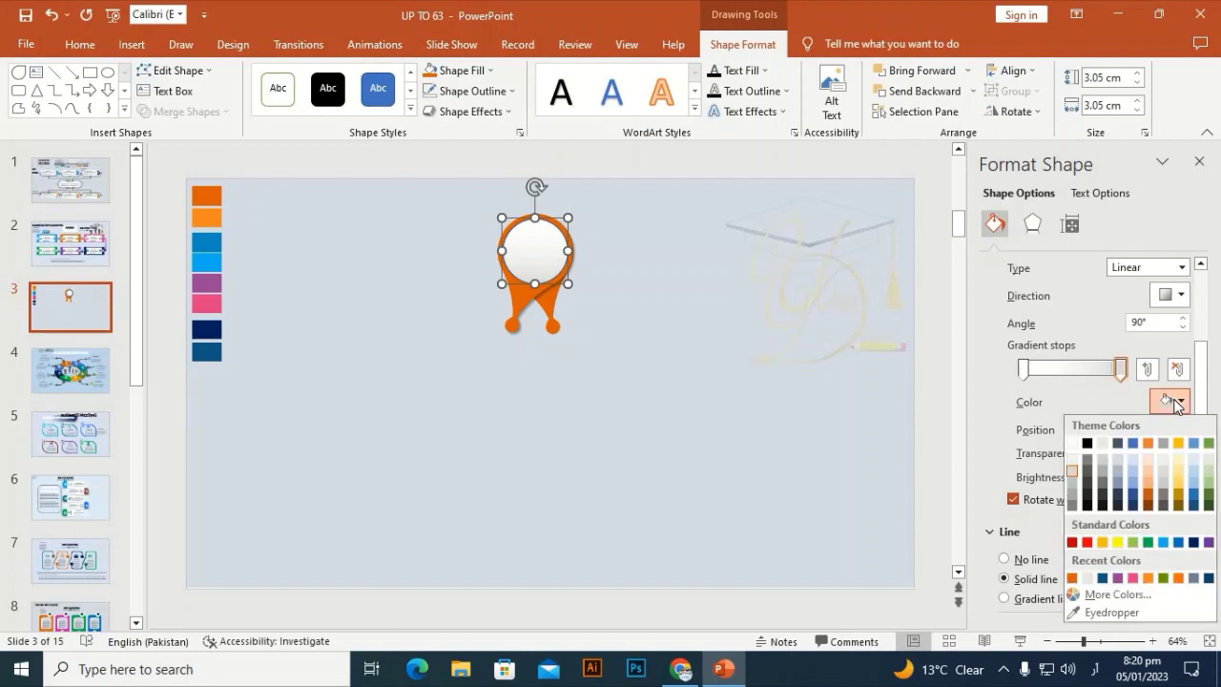
left_click(1073, 442)
left_click(1023, 369)
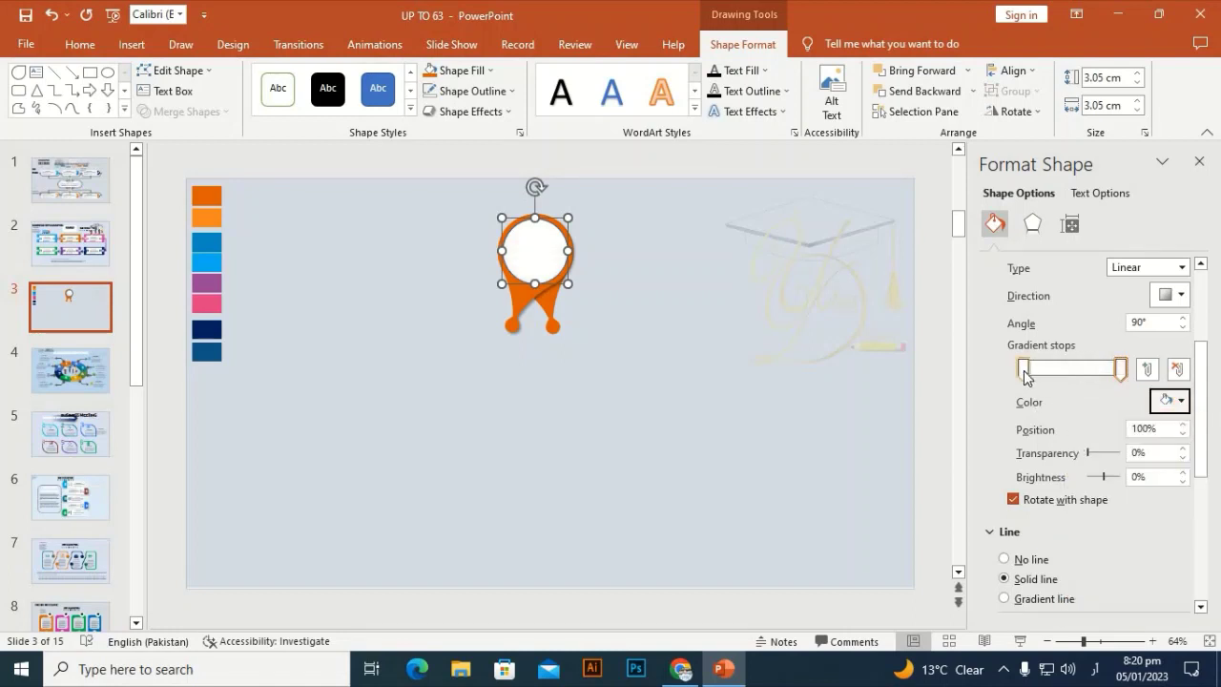
left_click(1172, 401)
left_click(1074, 467)
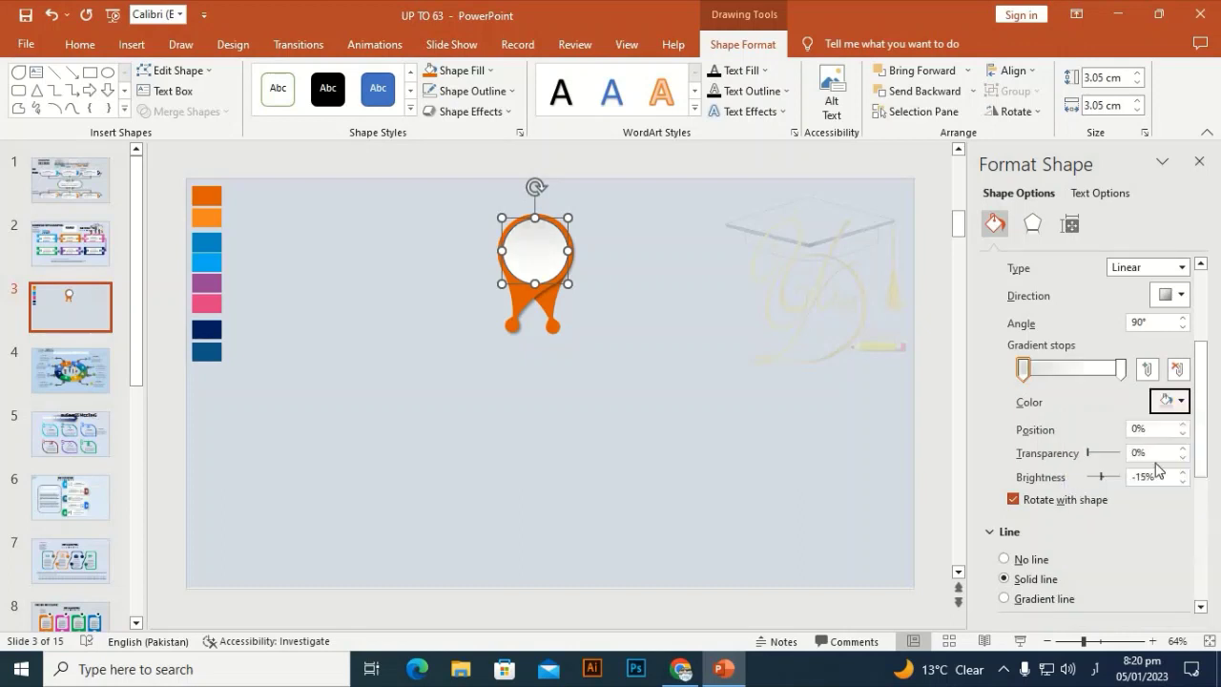
scroll(1049, 429, "down", 3)
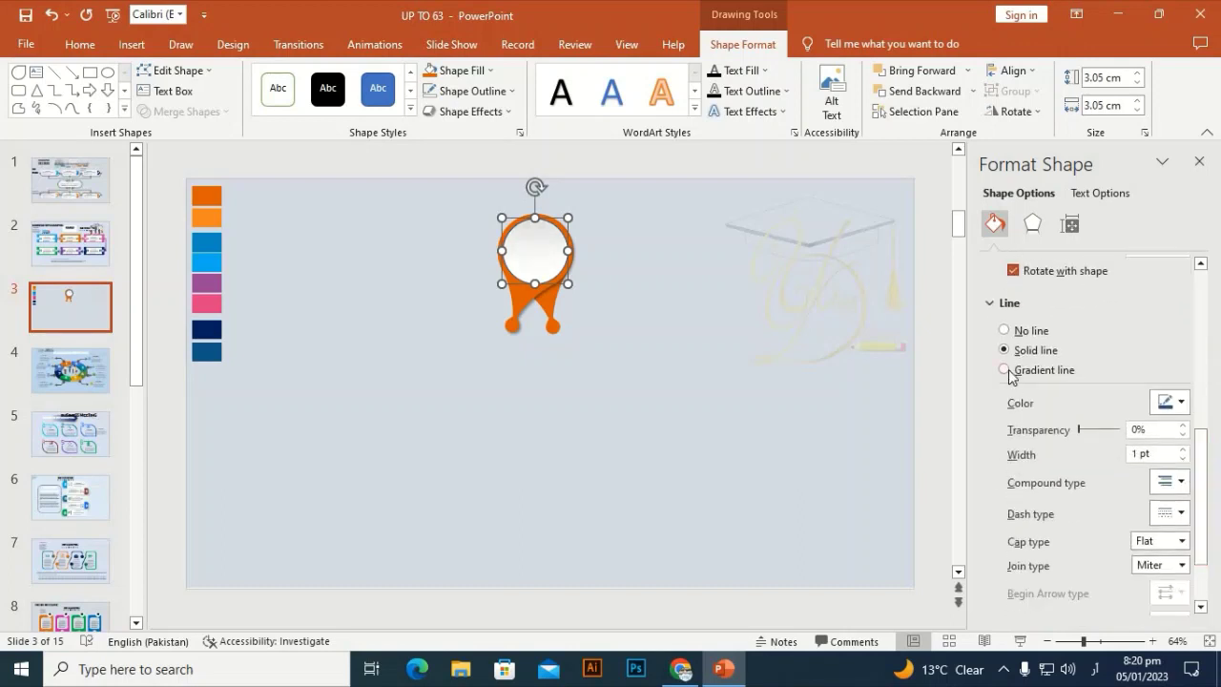
- Switch the circle's outline to a gradient line and delete its extra gradient stops
left_click(1008, 369)
left_click(1107, 534)
left_click(1177, 532)
left_click(1097, 530)
left_click(1177, 532)
left_click(1177, 532)
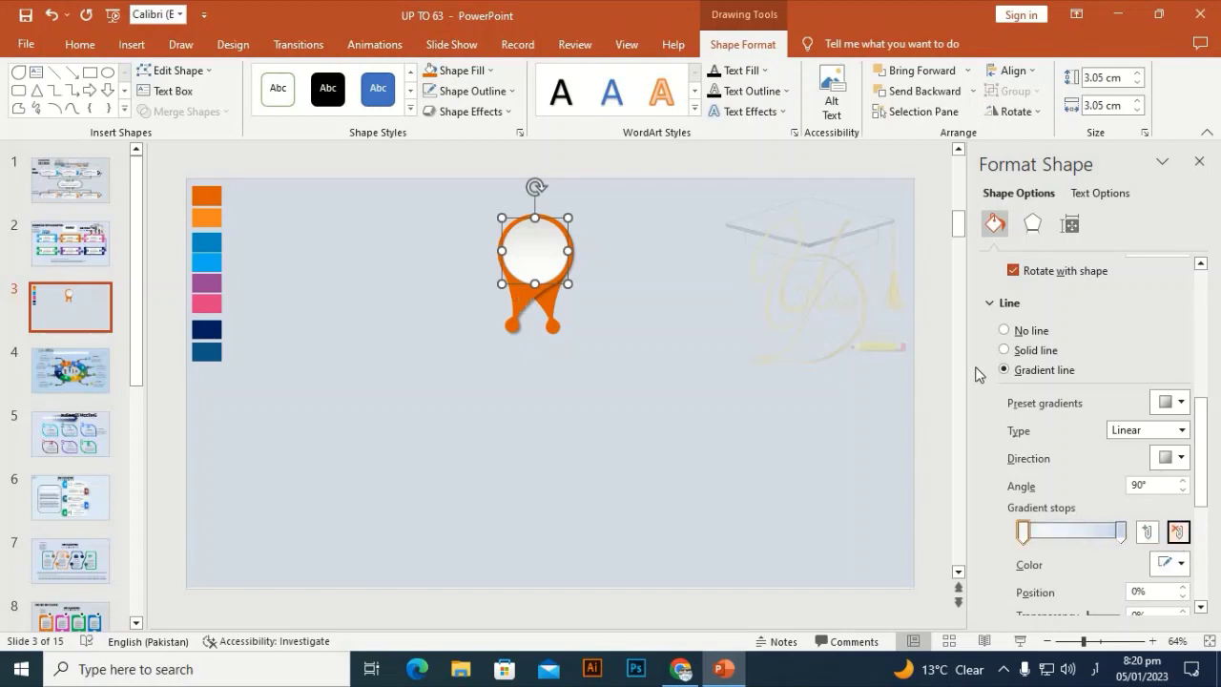
left_click(463, 72)
key("Escape")
- Colour the outline gradient white on the left stop and grey on the right
left_click(1121, 532)
left_click(1171, 563)
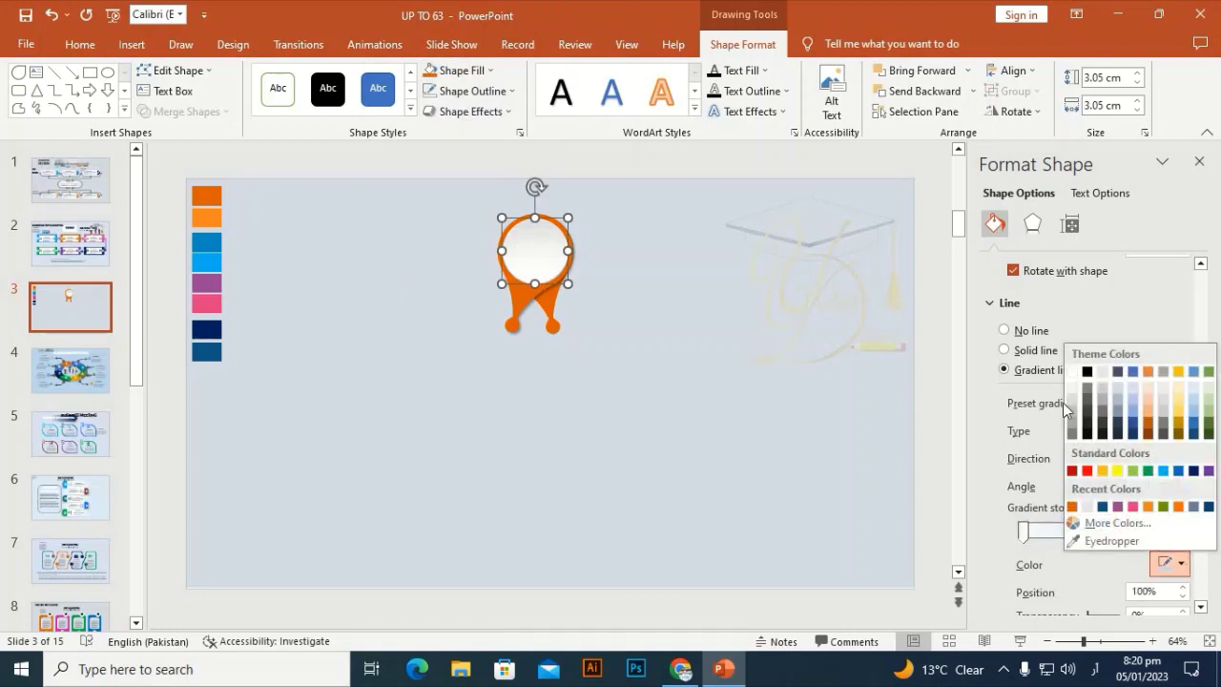
left_click(1071, 405)
left_click(1026, 534)
left_click(1175, 562)
left_click(1072, 373)
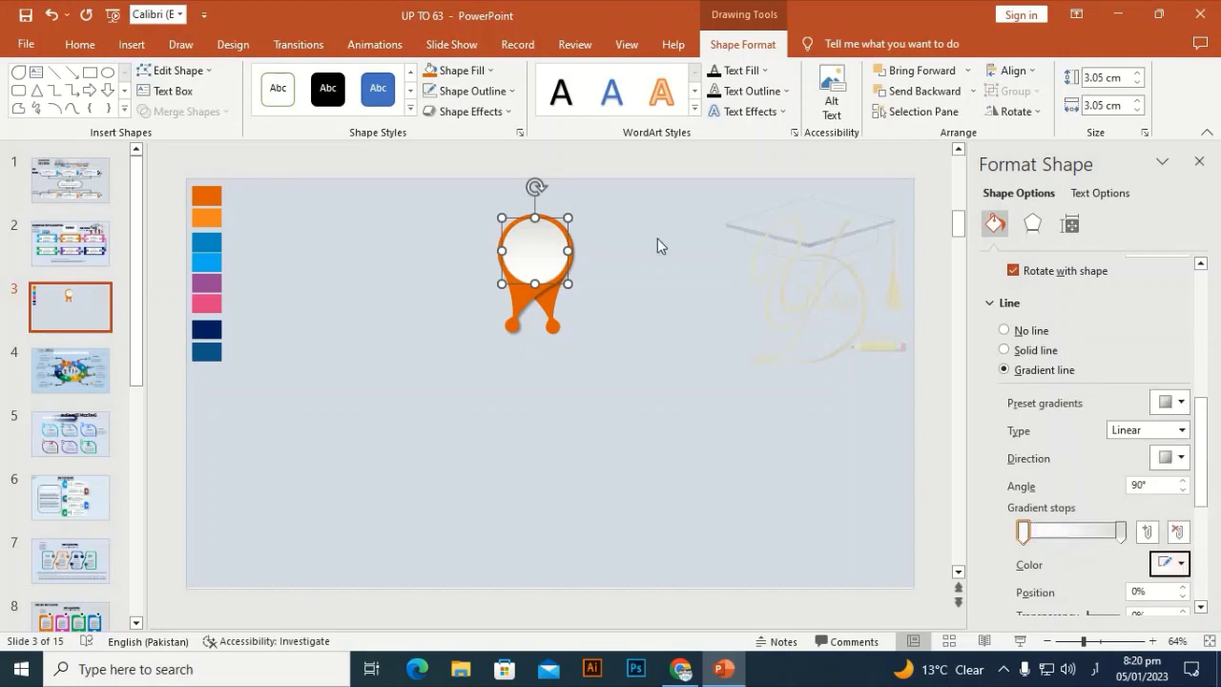
- Increase the circle's outline weight to make the border thicker
left_click(465, 90)
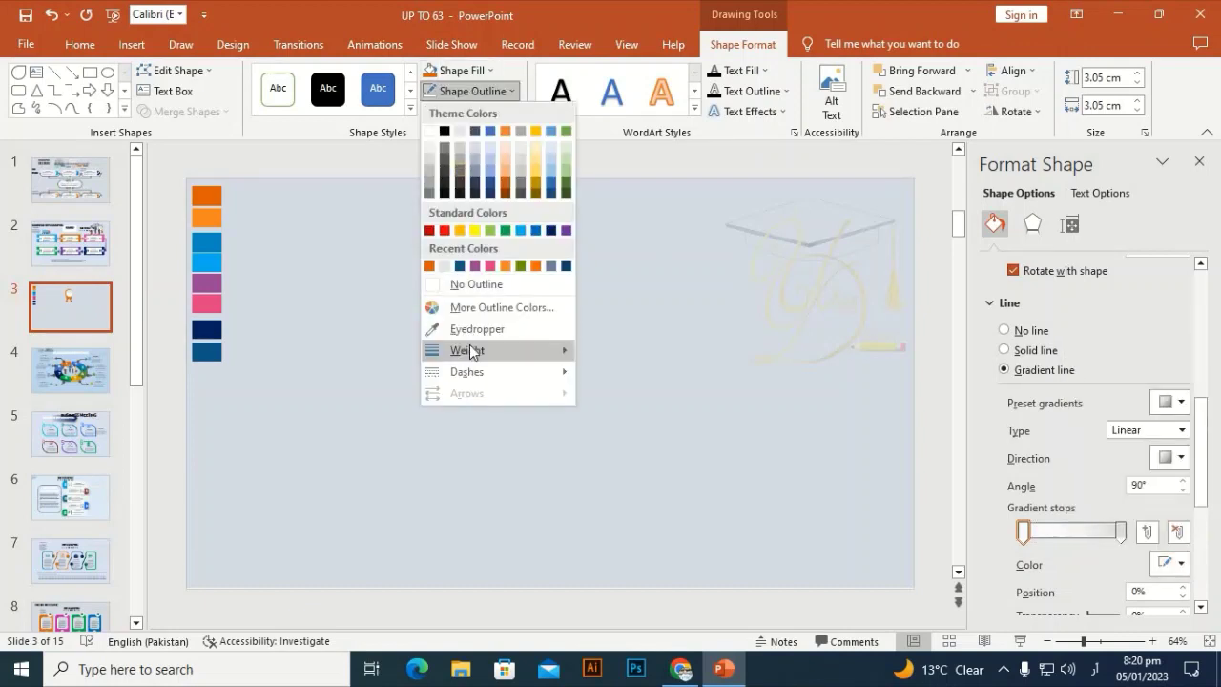
mouse_move(467, 350)
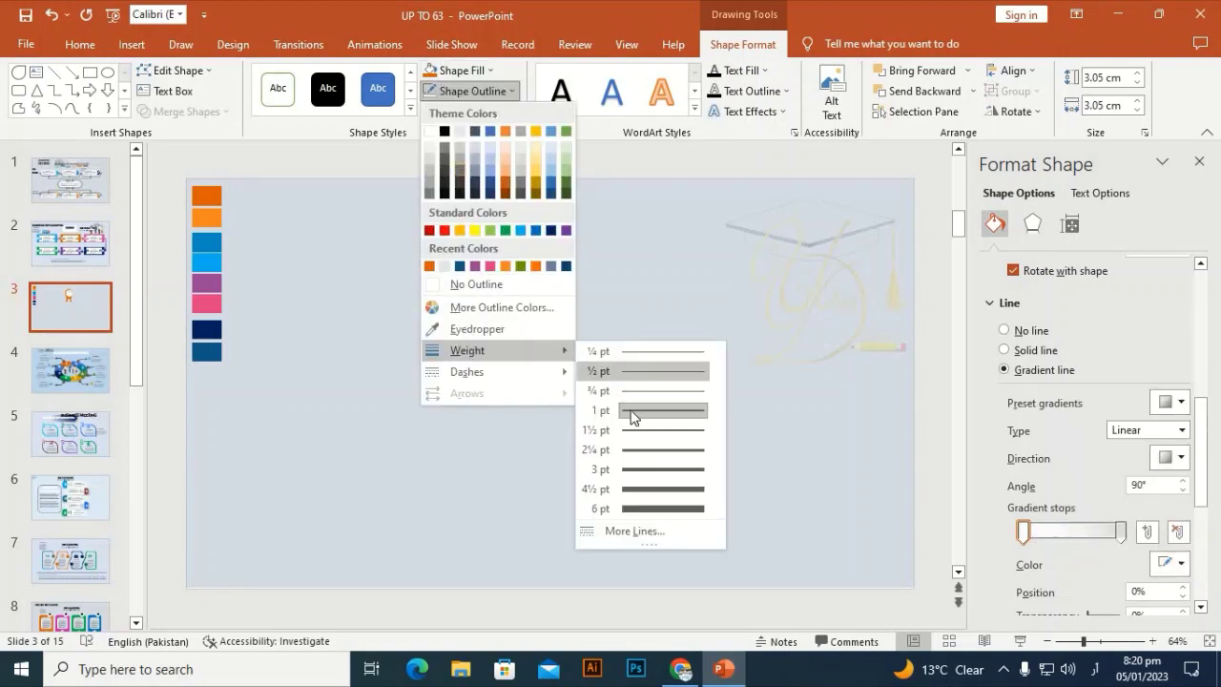
left_click(645, 430)
left_click(640, 265)
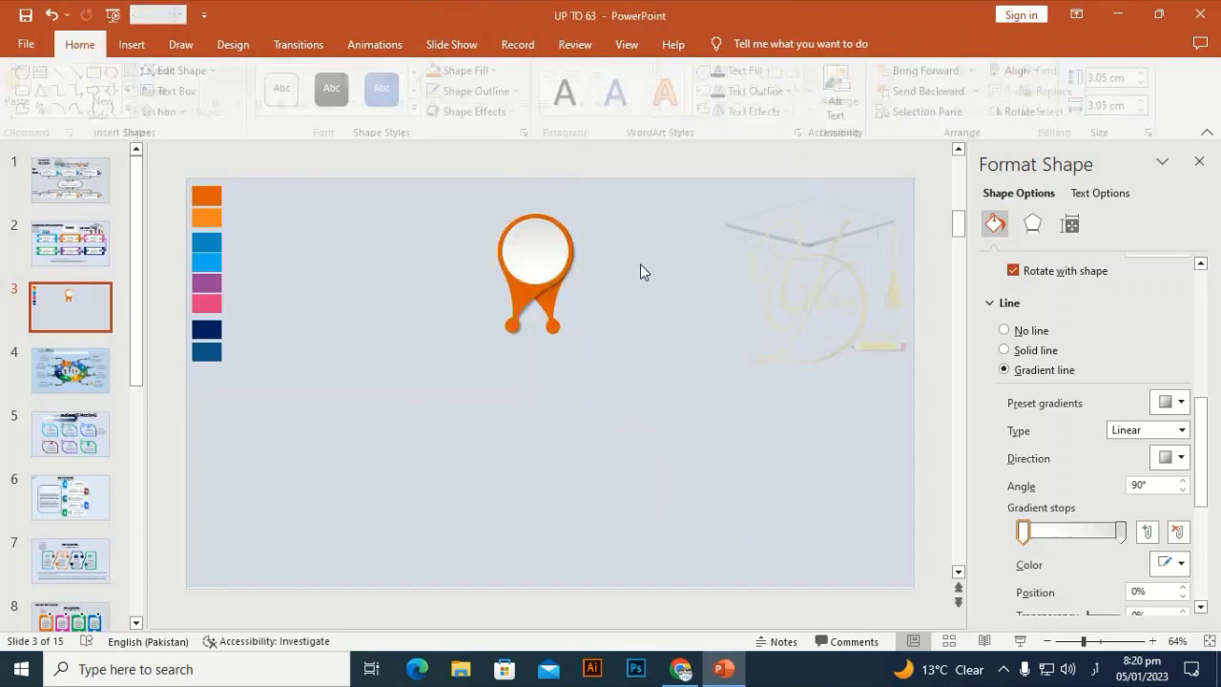
left_click(536, 256)
left_click(1034, 224)
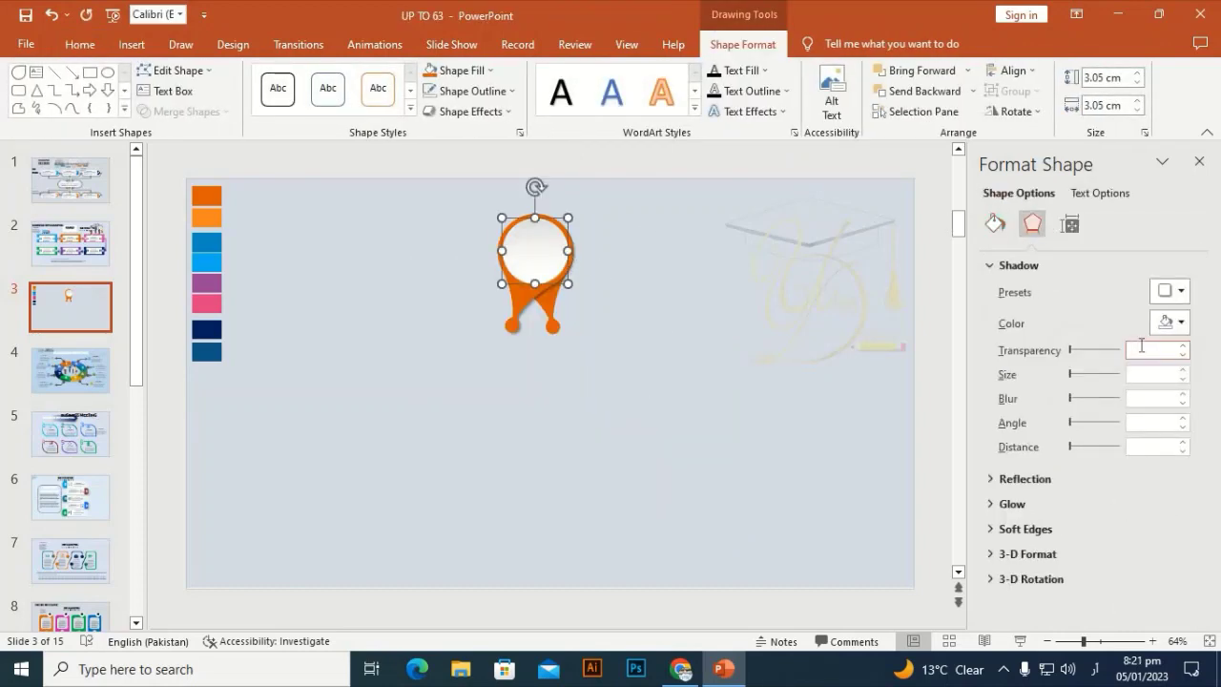
- Add an outer shadow to the circle with 66% transparency, 102% size and 5 pt blur
left_click(1170, 291)
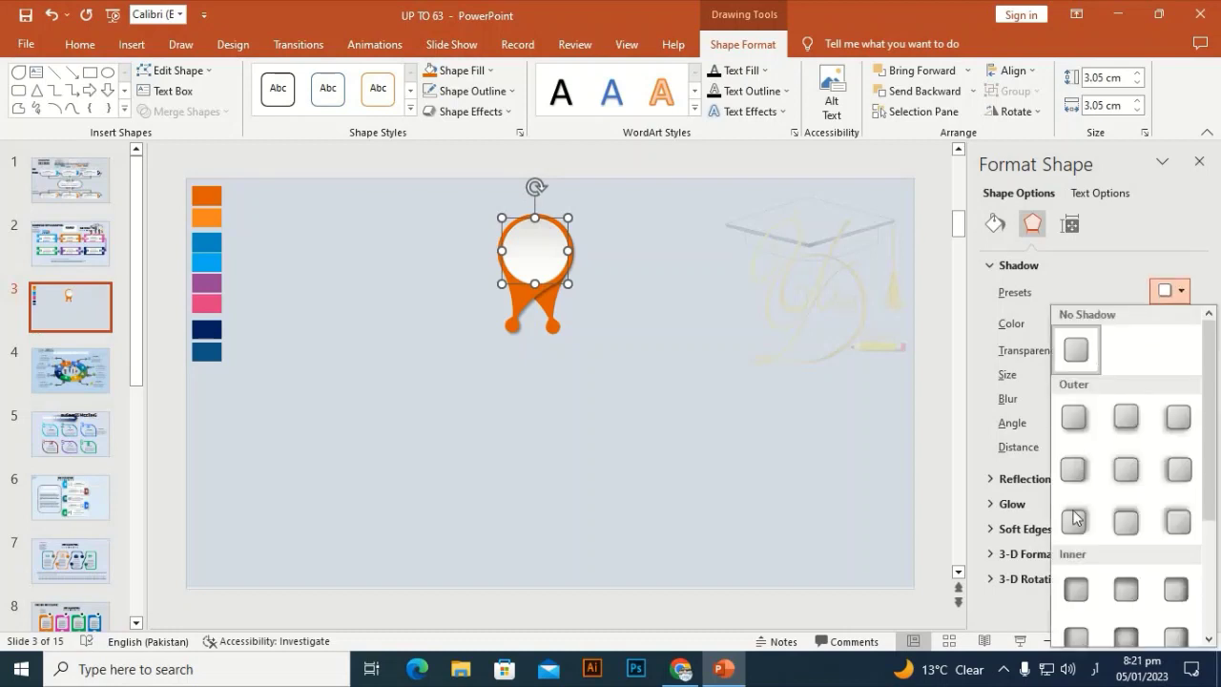
left_click(1074, 417)
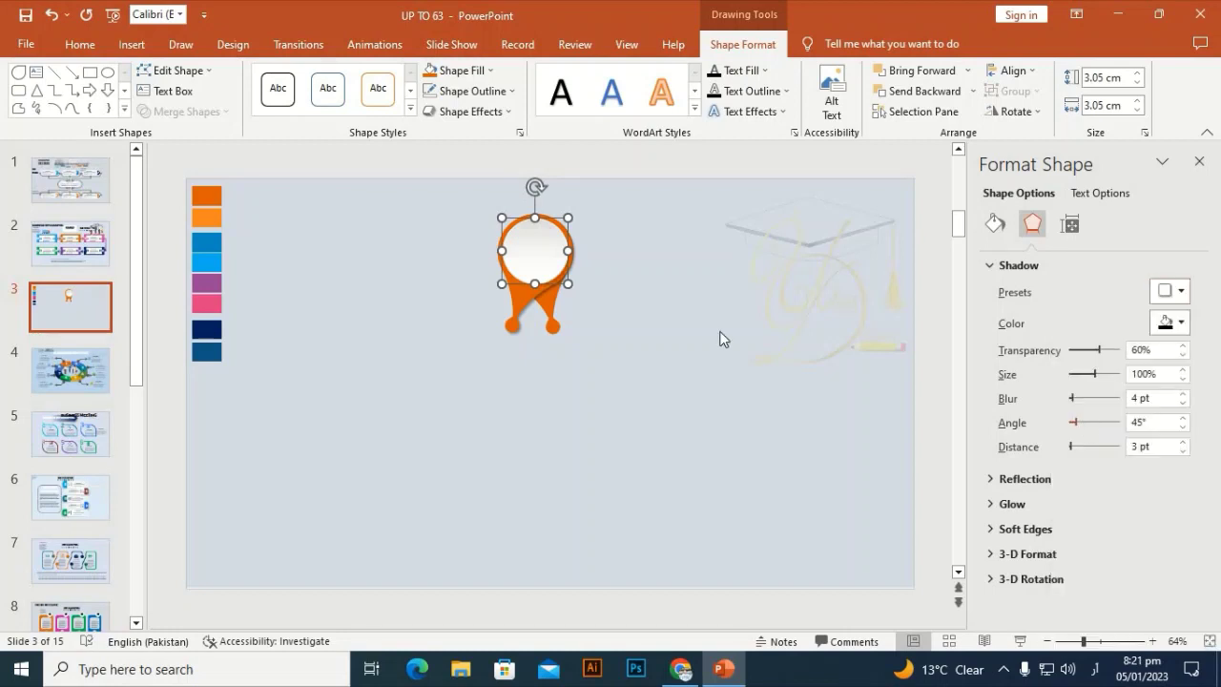
left_click(1178, 345)
left_click(1183, 394)
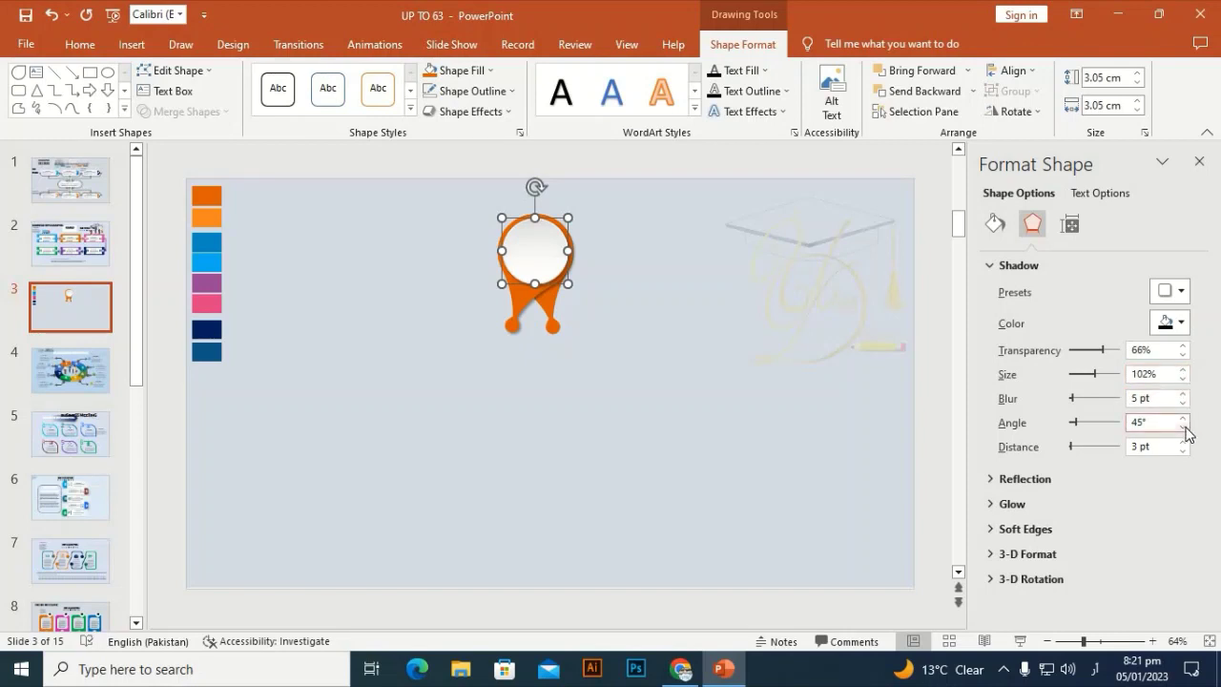
left_click(711, 357)
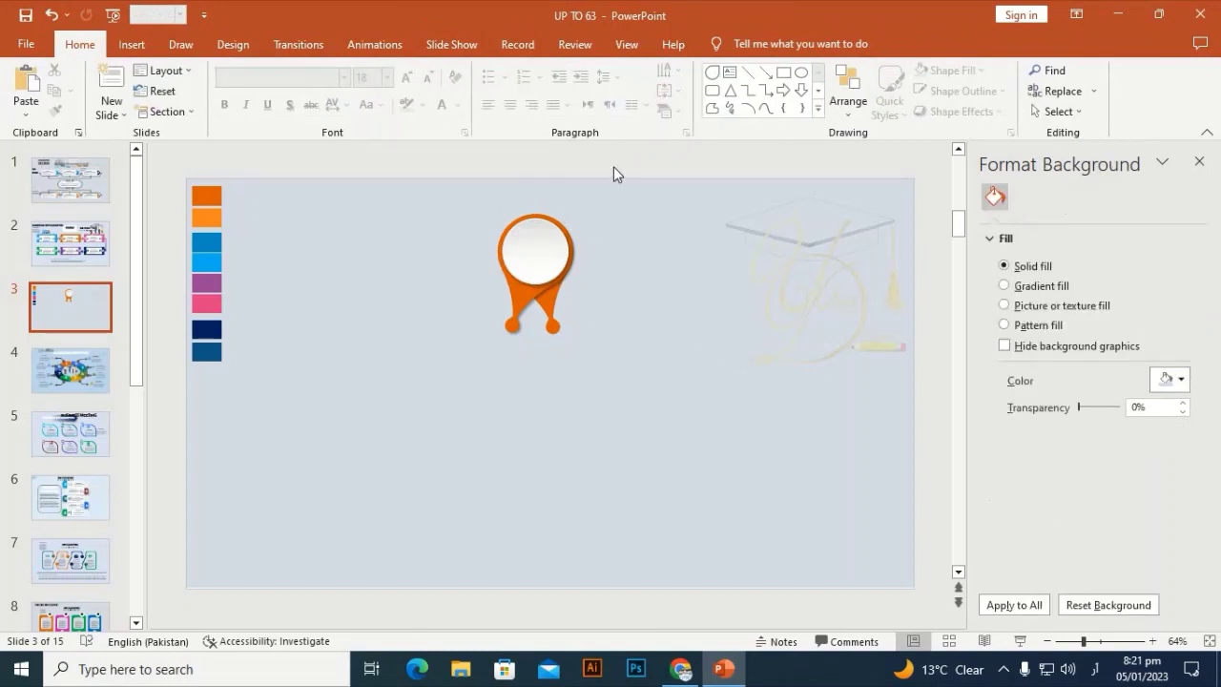
- Inspect the circle's shadow up close, then select the orange pin and white circle and group them
left_click(559, 245)
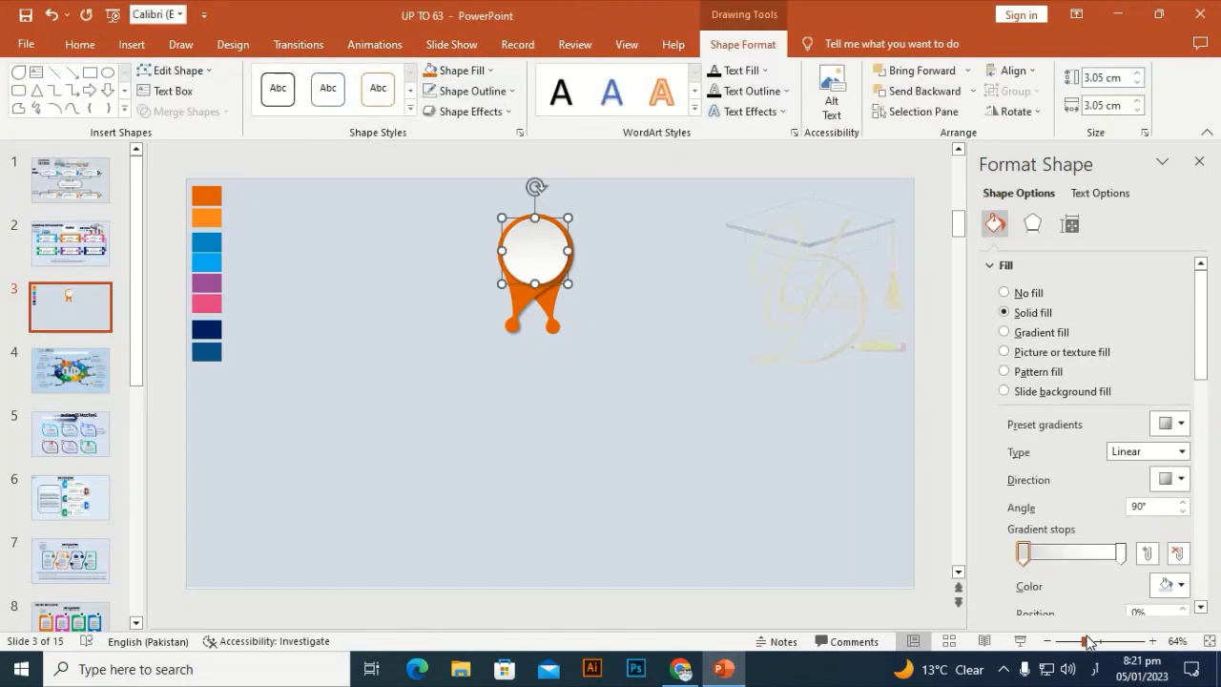
left_click_drag(1086, 641, 1113, 641)
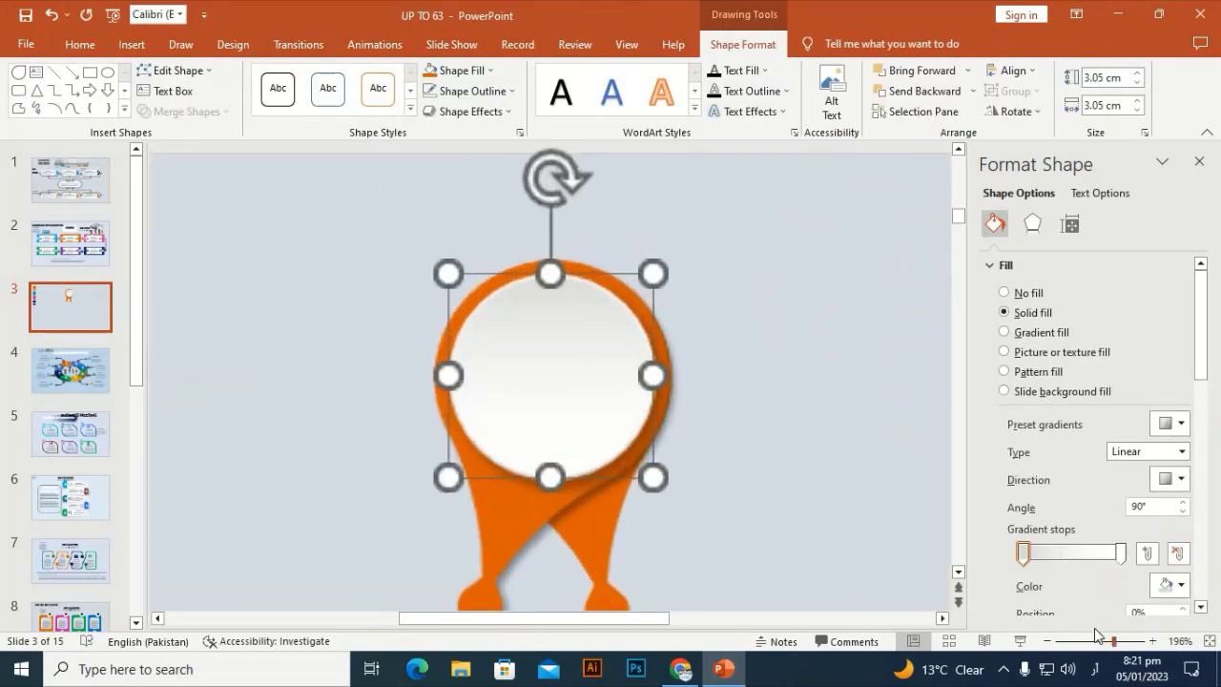
left_click(767, 314)
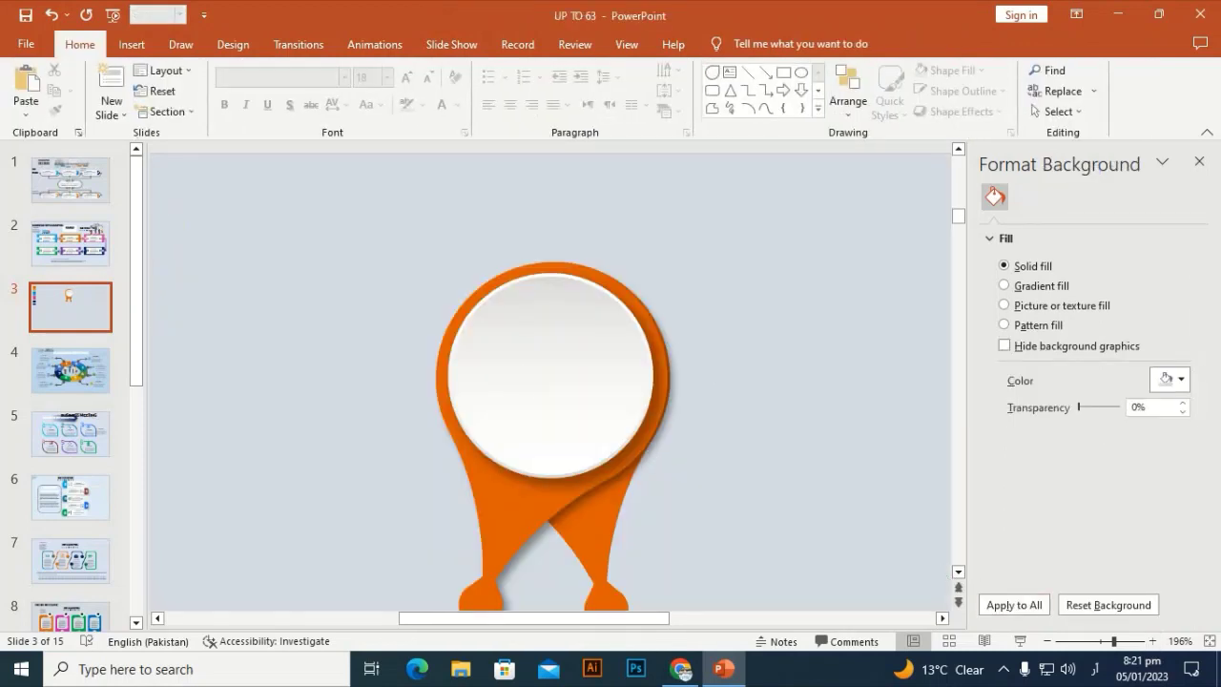
left_click_drag(1106, 645, 1089, 645)
left_click_drag(653, 156, 401, 404)
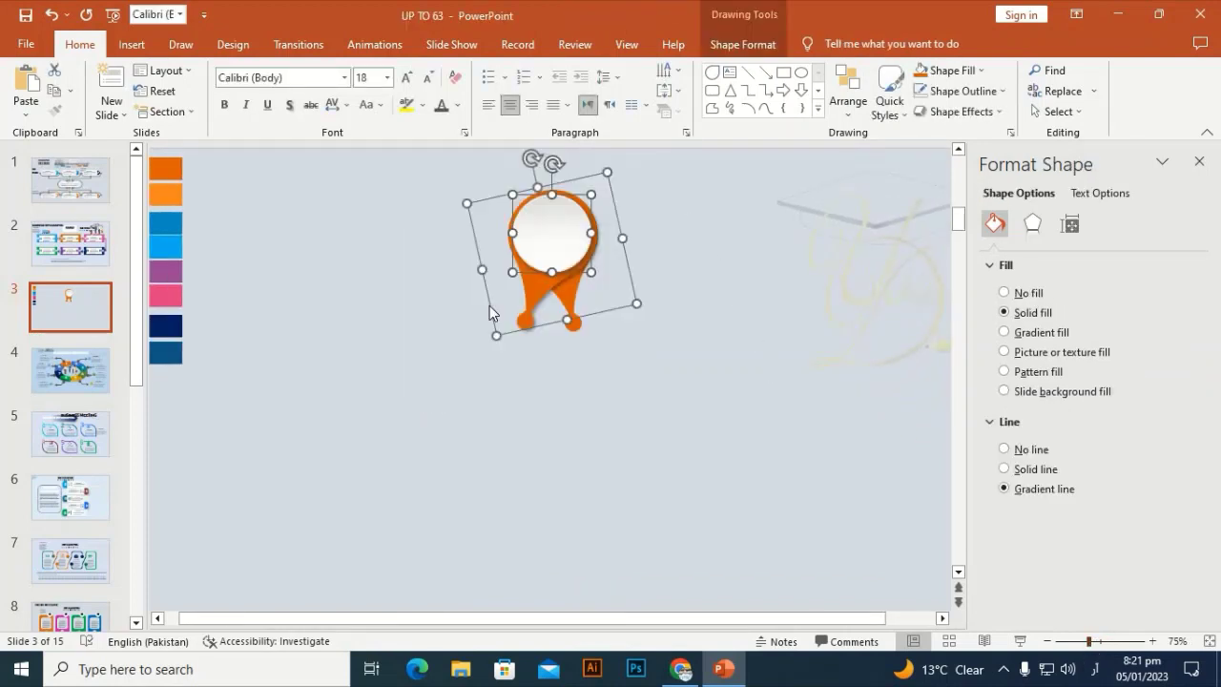
left_click(385, 226)
left_click(550, 238)
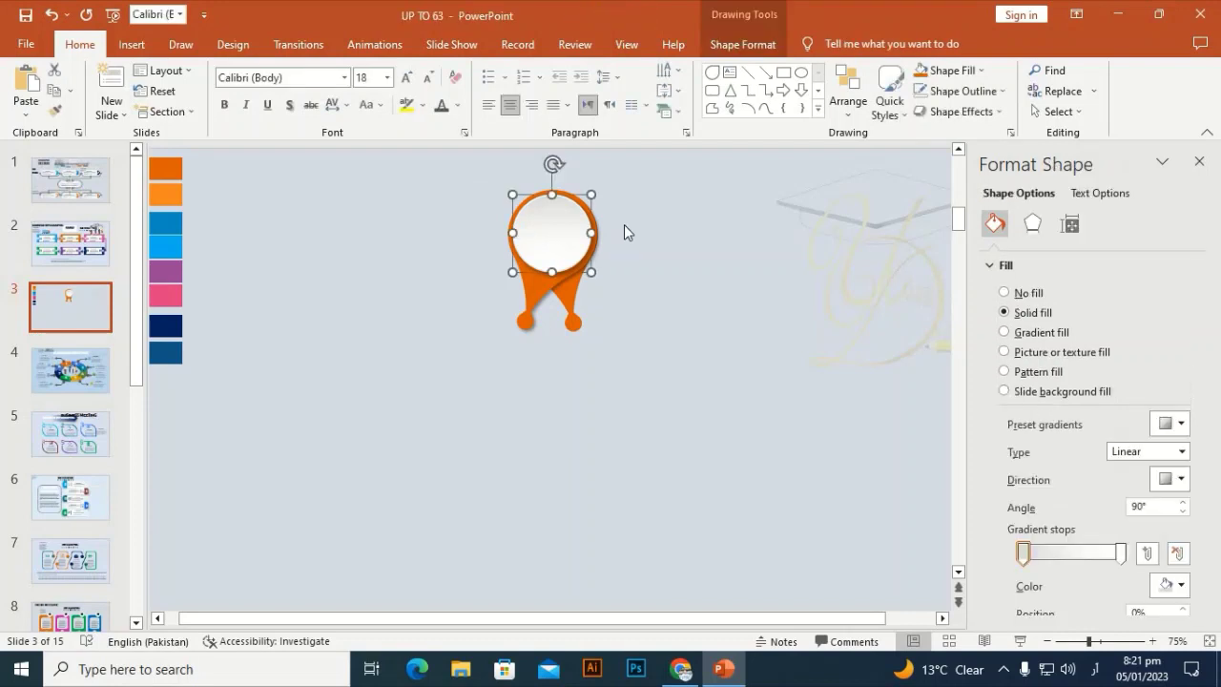
left_click_drag(665, 155, 401, 410)
key("ctrl+g")
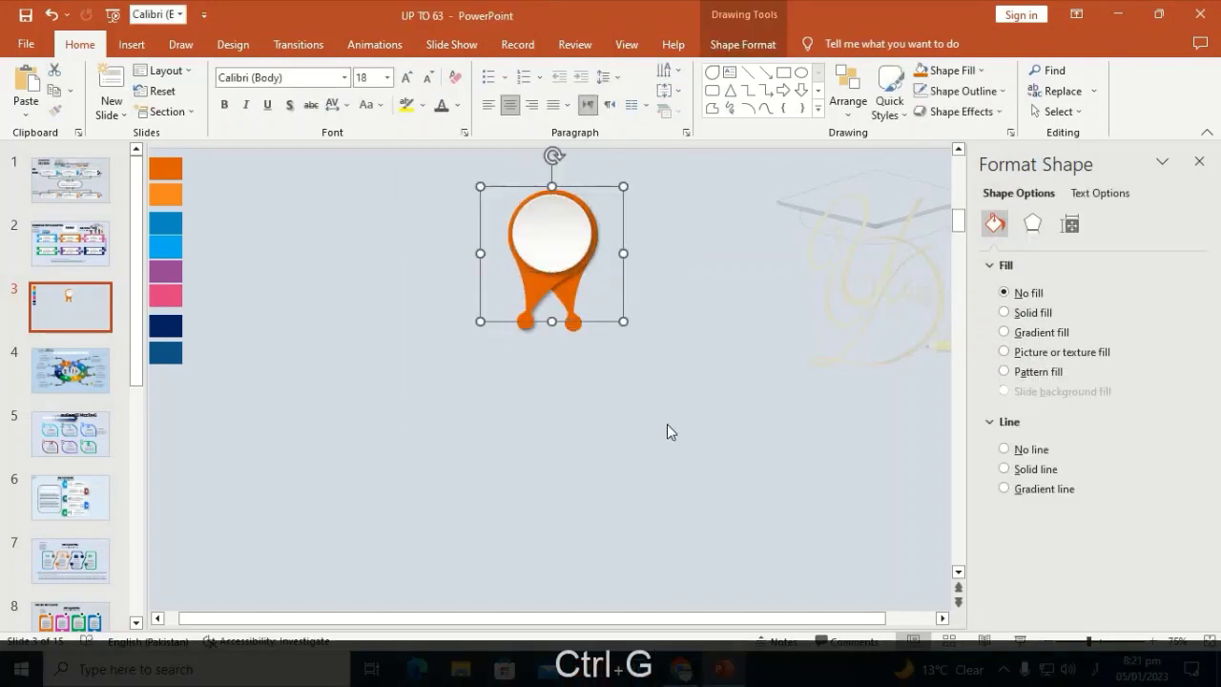
- Copy the Lorem ipsum and BUSINESS INFOGRAPHIC text boxes from slide 4
left_click(690, 200)
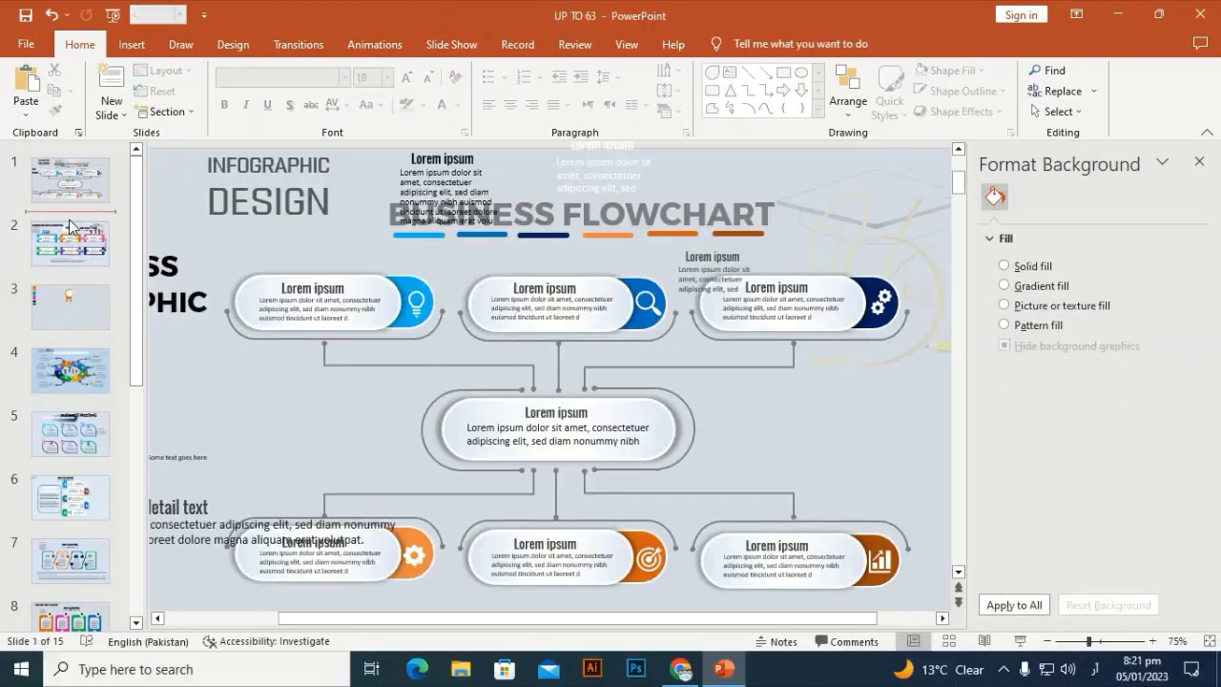
left_click(68, 234)
left_click(103, 367)
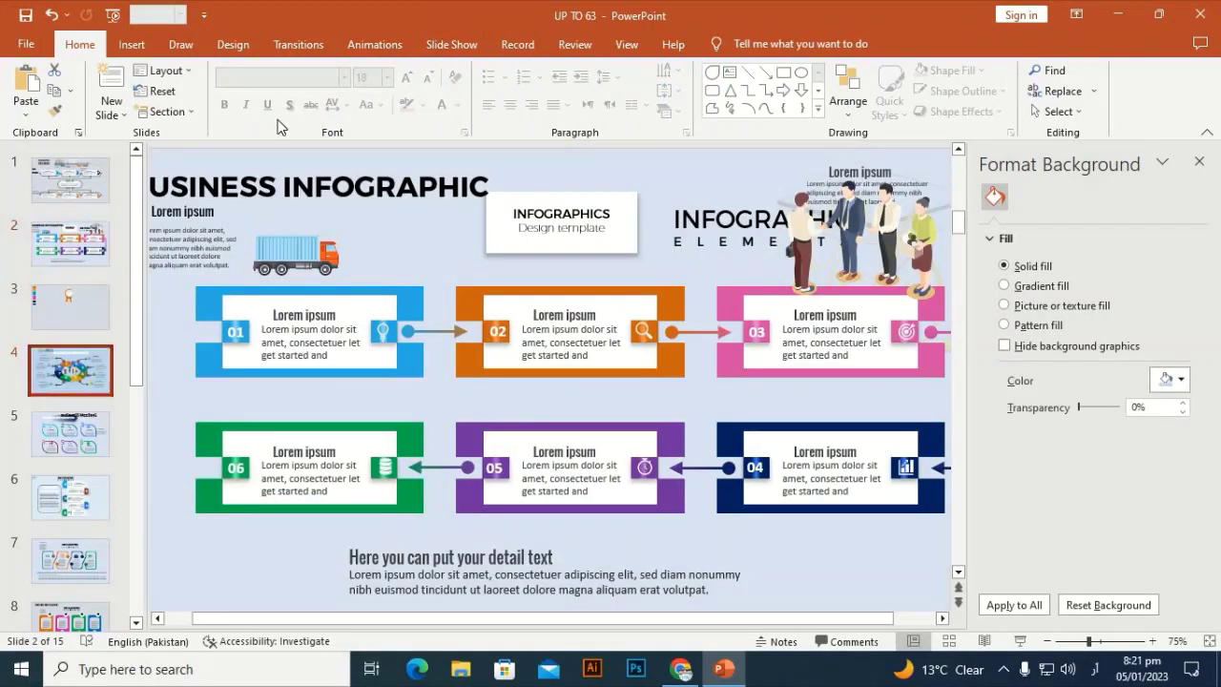
left_click(275, 175)
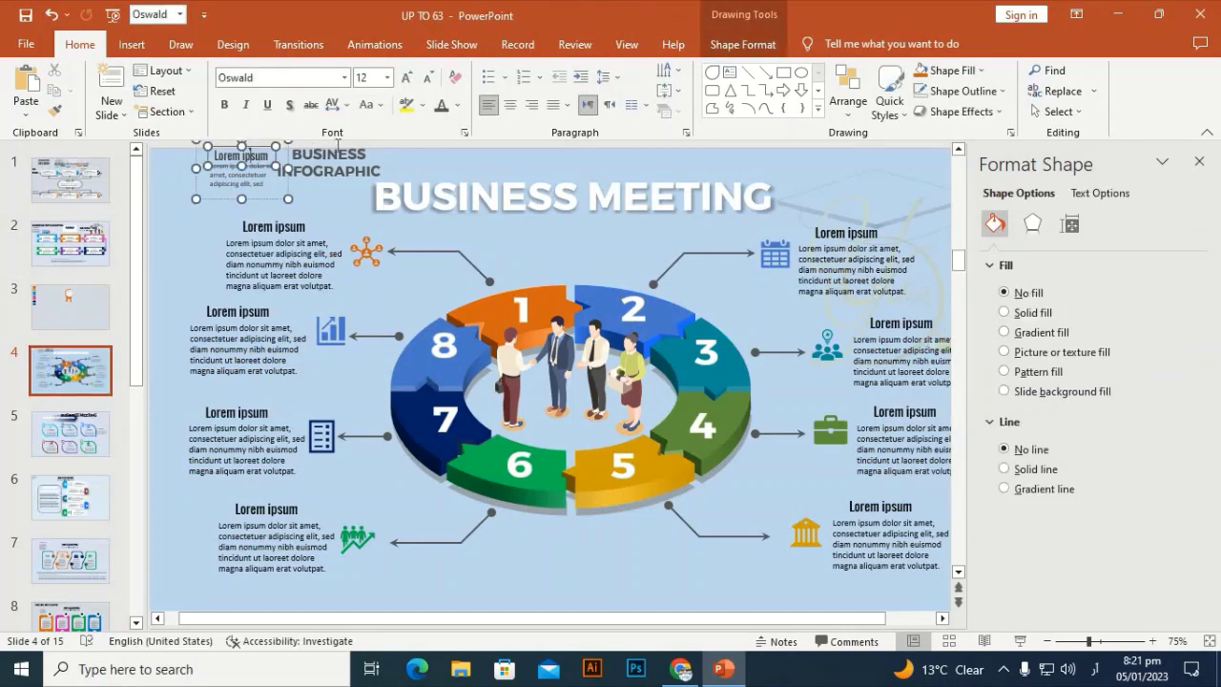
left_click(344, 150, "shift")
key("ctrl+shift+c")
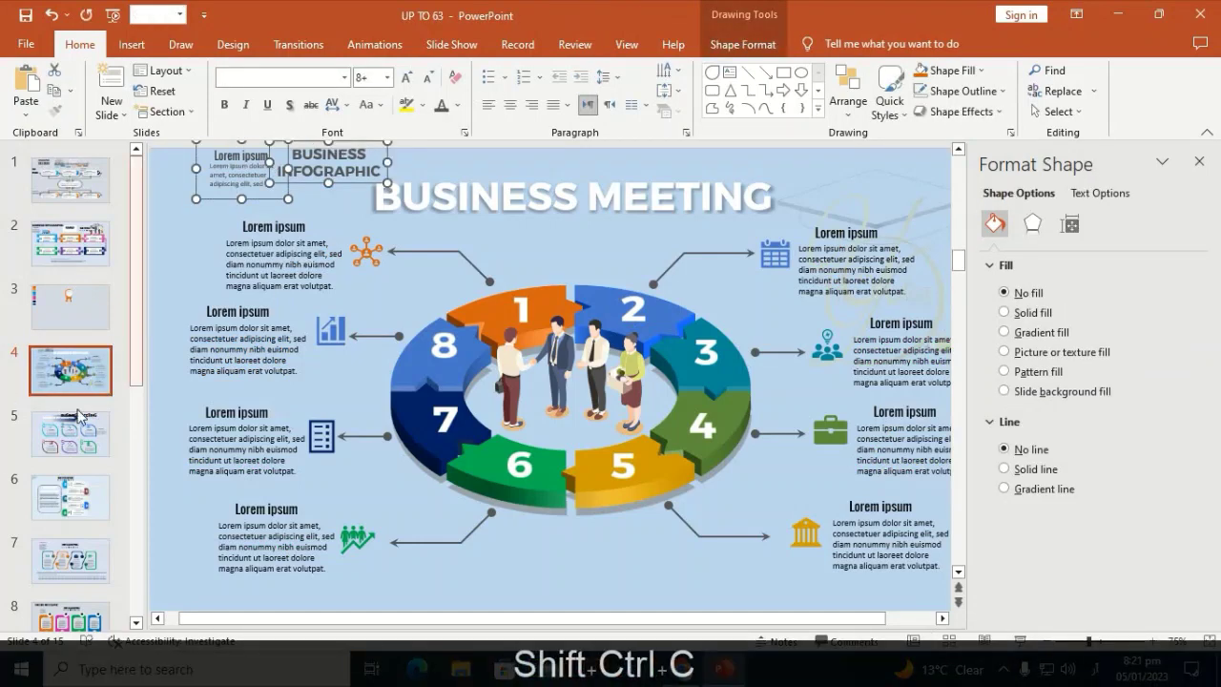
- Paste both text boxes onto slide 3 and drag Lorem ipsum into the white circle
scroll(695, 240, "up", 1)
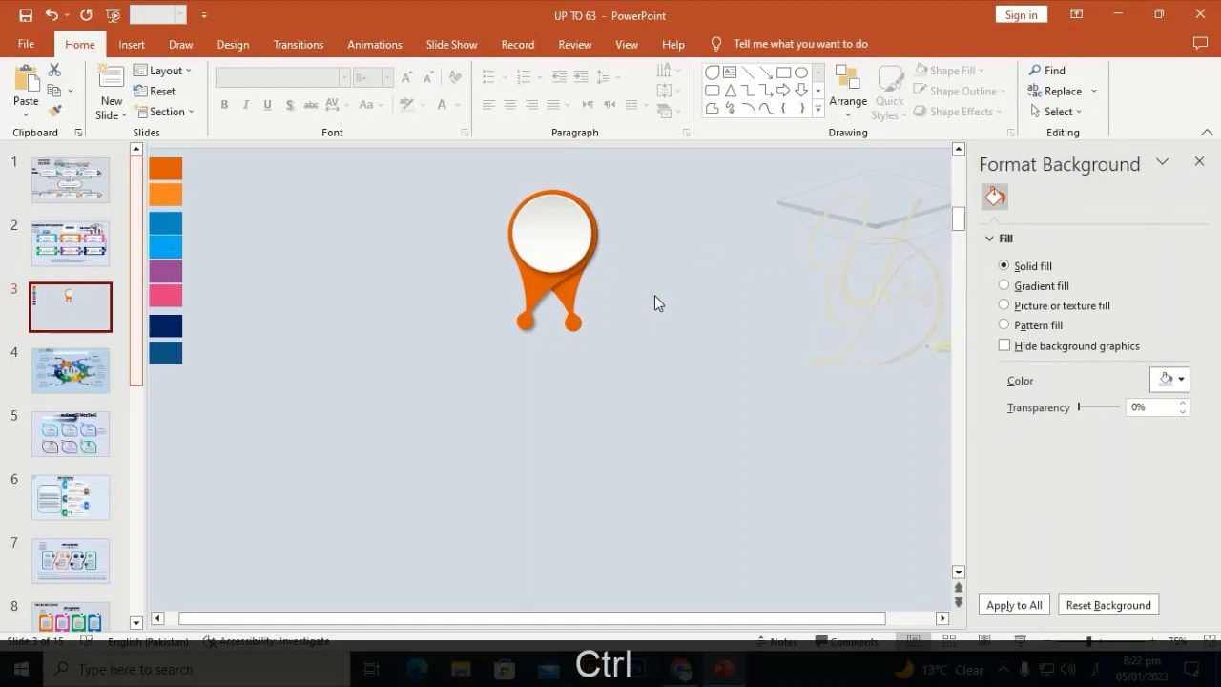
key("ctrl+v")
left_click_drag(355, 154, 368, 206)
left_click(371, 318)
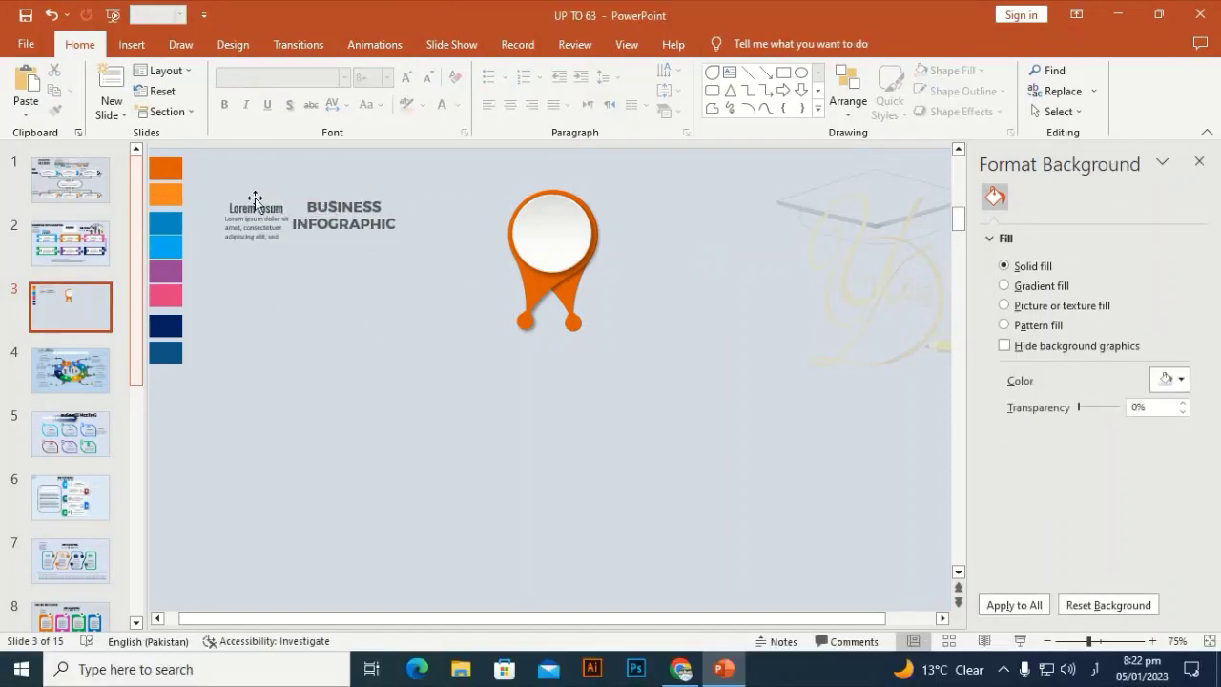
left_click(254, 196)
left_click_drag(246, 191, 543, 208)
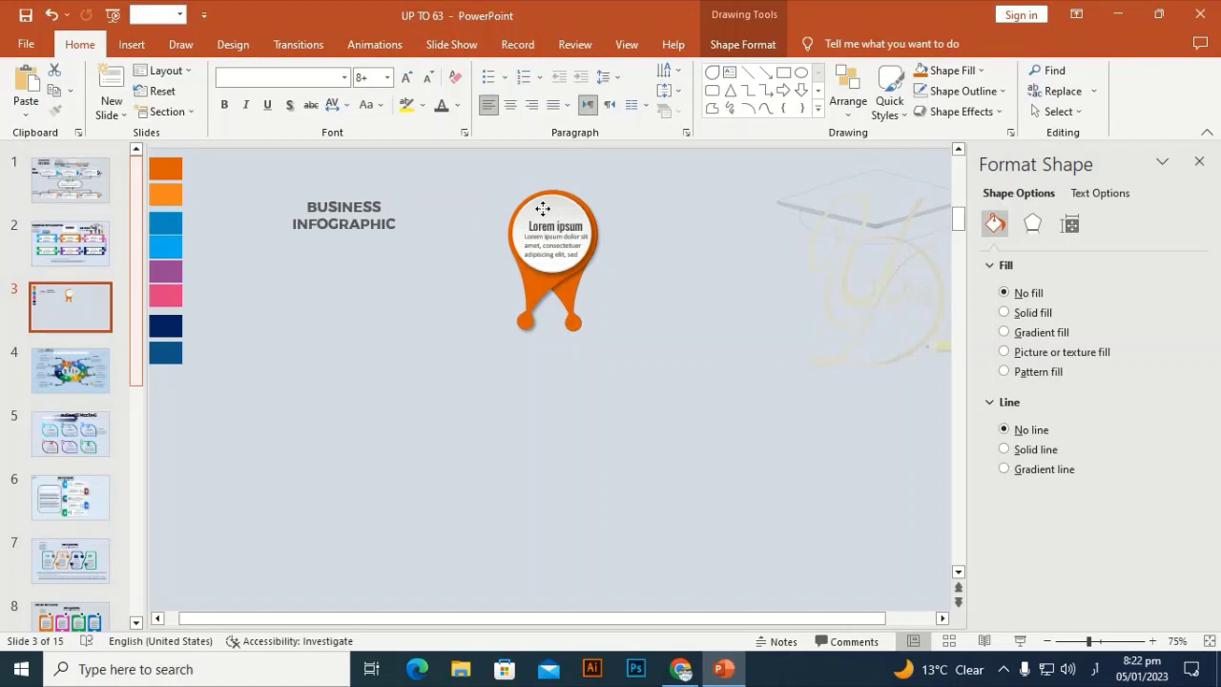
- Group the pin graphic together with the Lorem ipsum text using Ctrl+G
left_click(773, 274)
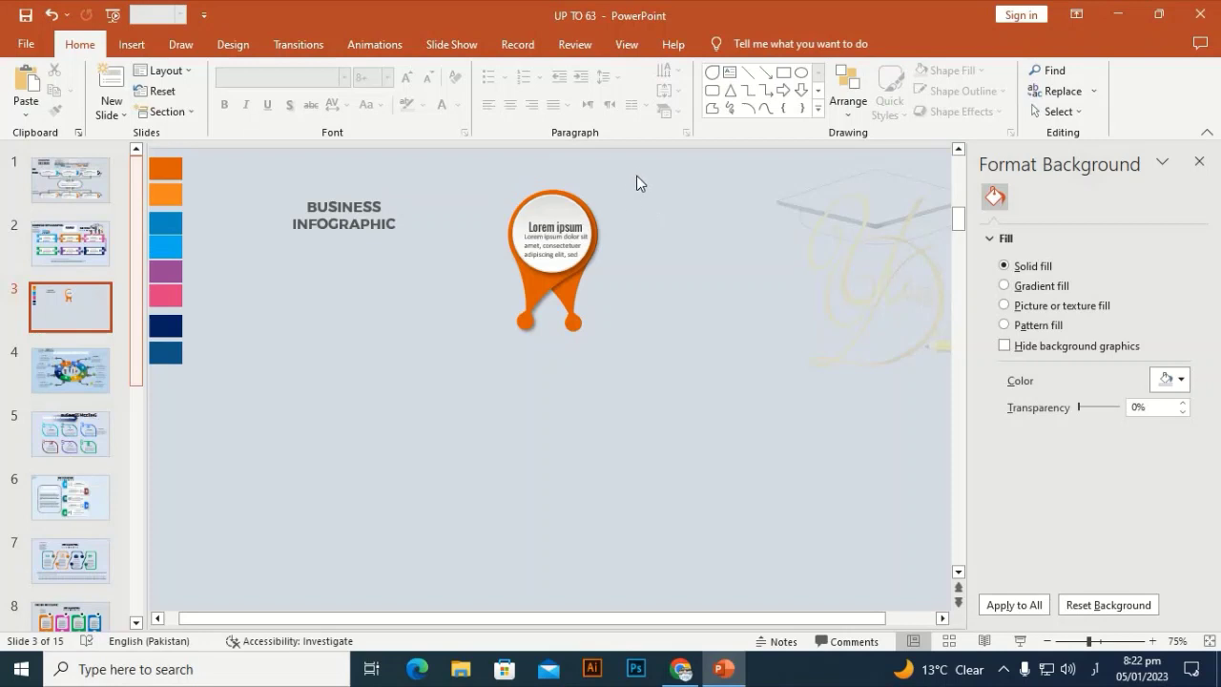
left_click_drag(448, 431, 427, 418)
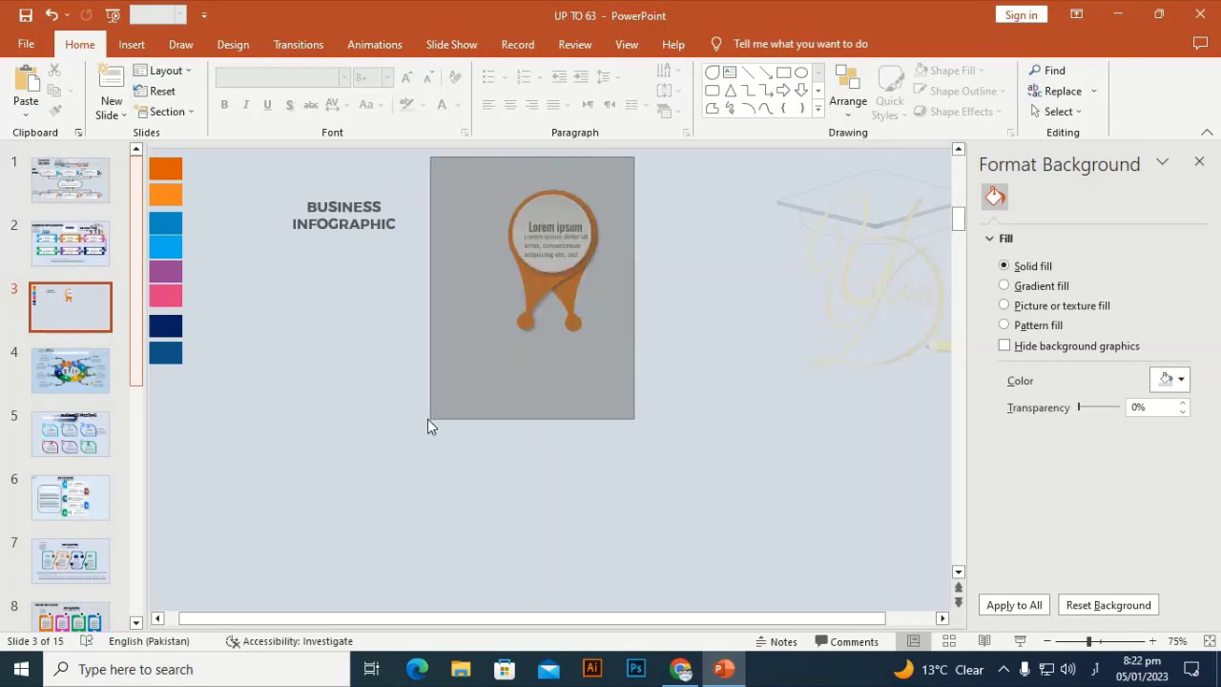
key("ctrl+g")
left_click(812, 258)
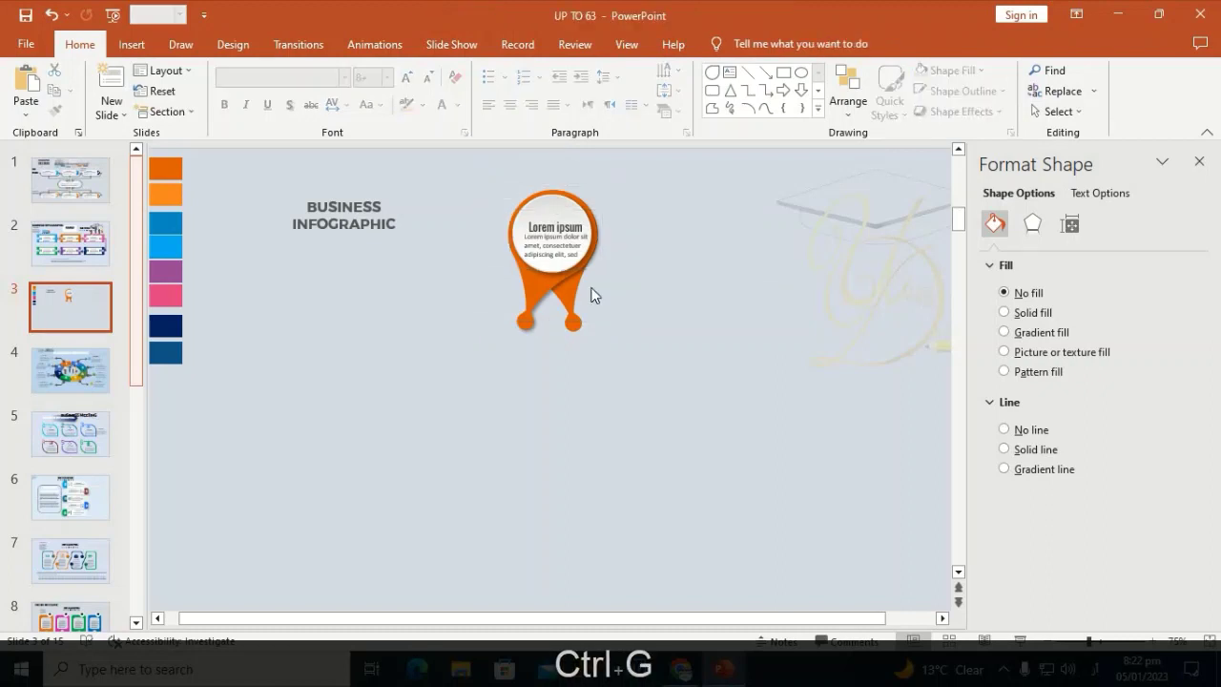
- Ungroup the pin group from the right-click Group menu
left_click(569, 197)
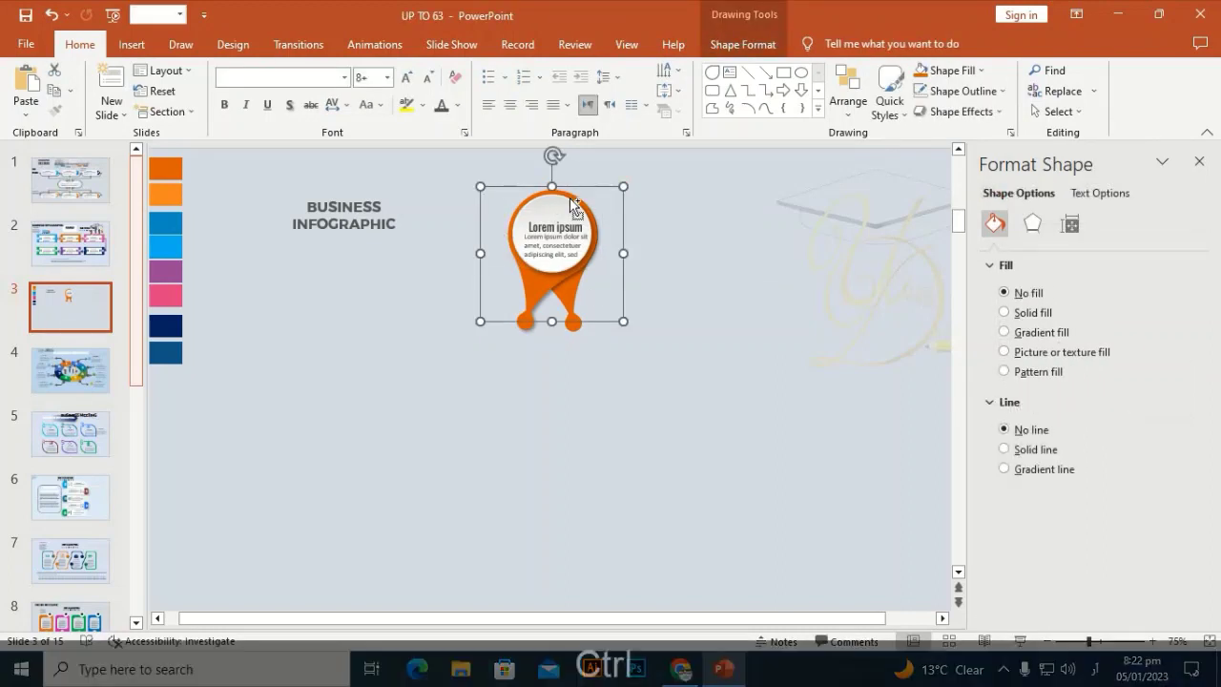
left_click(575, 220, "ctrl")
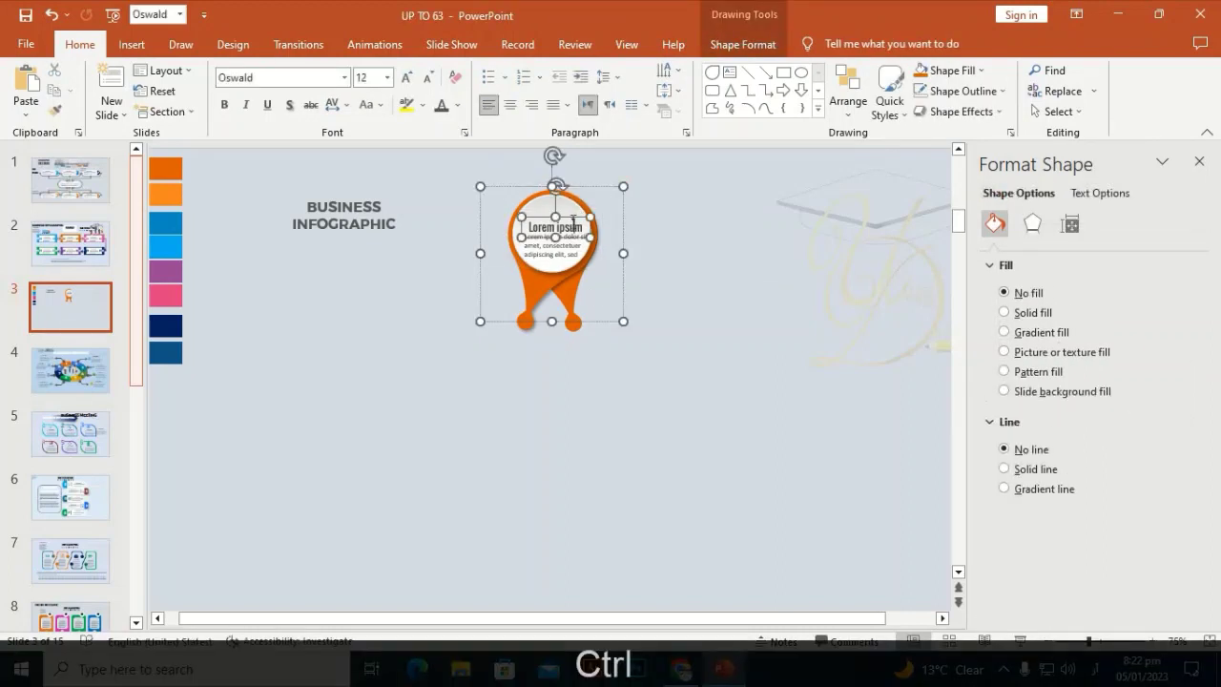
left_click(750, 226)
left_click(563, 246)
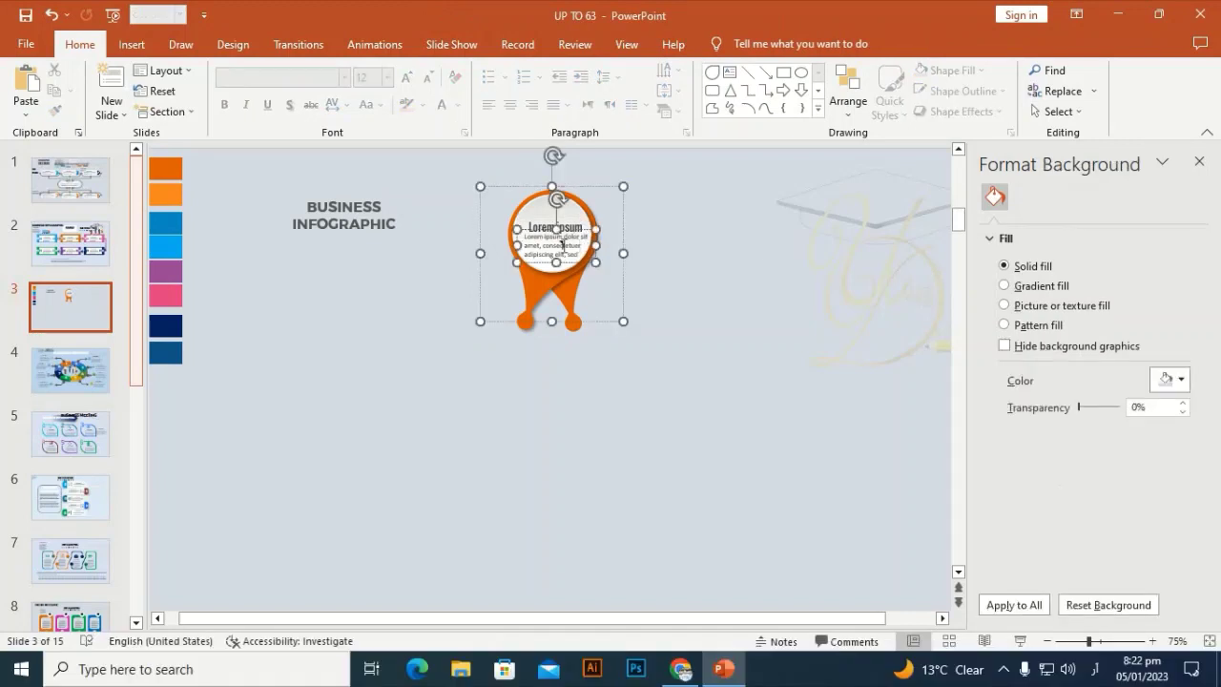
left_click(597, 181)
left_click(582, 188)
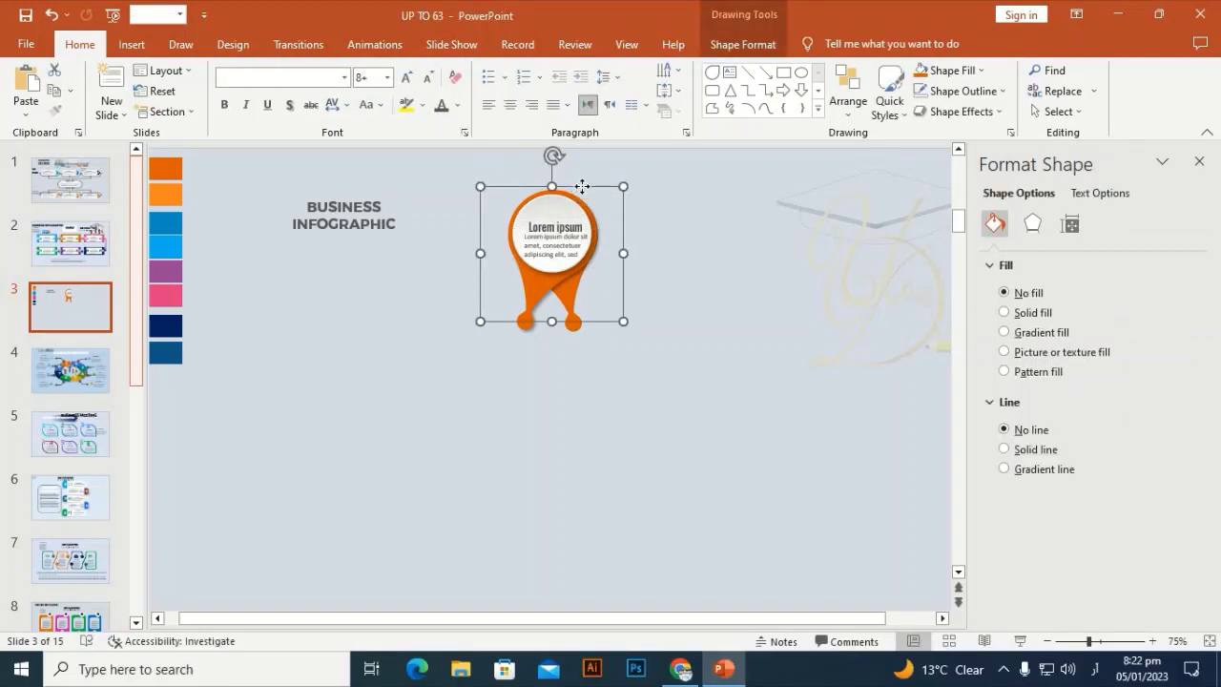
right_click(582, 186)
mouse_move(701, 327)
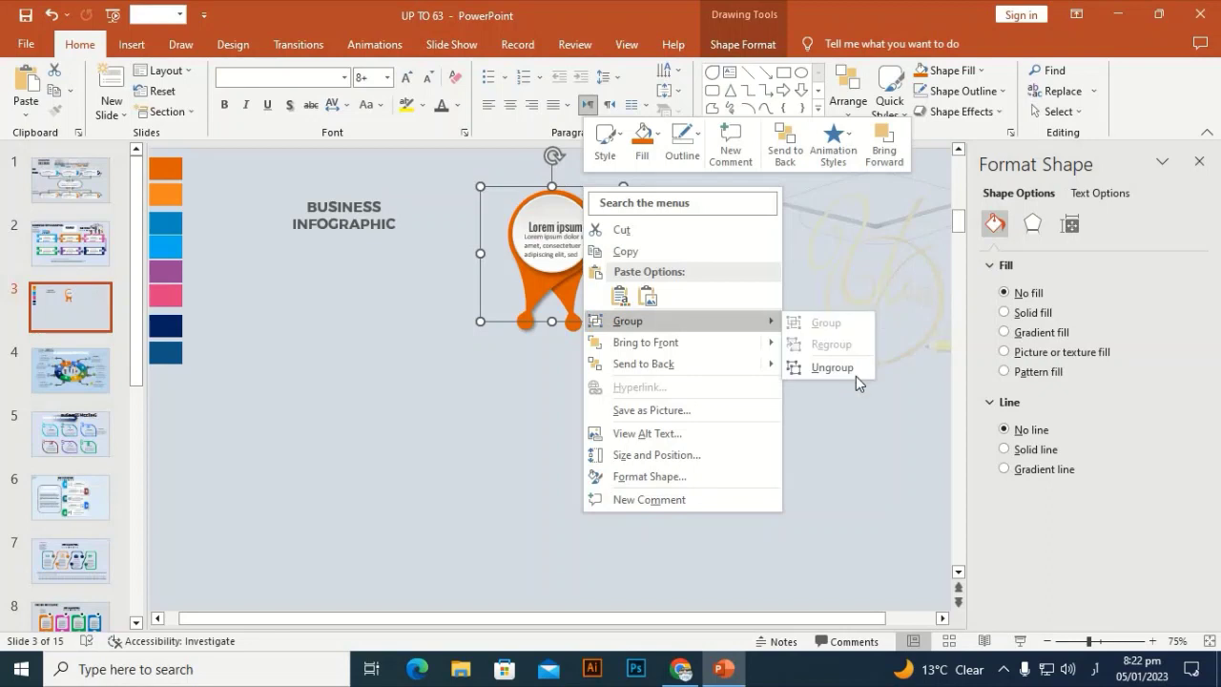
left_click(831, 368)
left_click(821, 373)
- Move Lorem ipsum below the BUSINESS INFOGRAPHIC title and reselect the orange pin
left_click(545, 212)
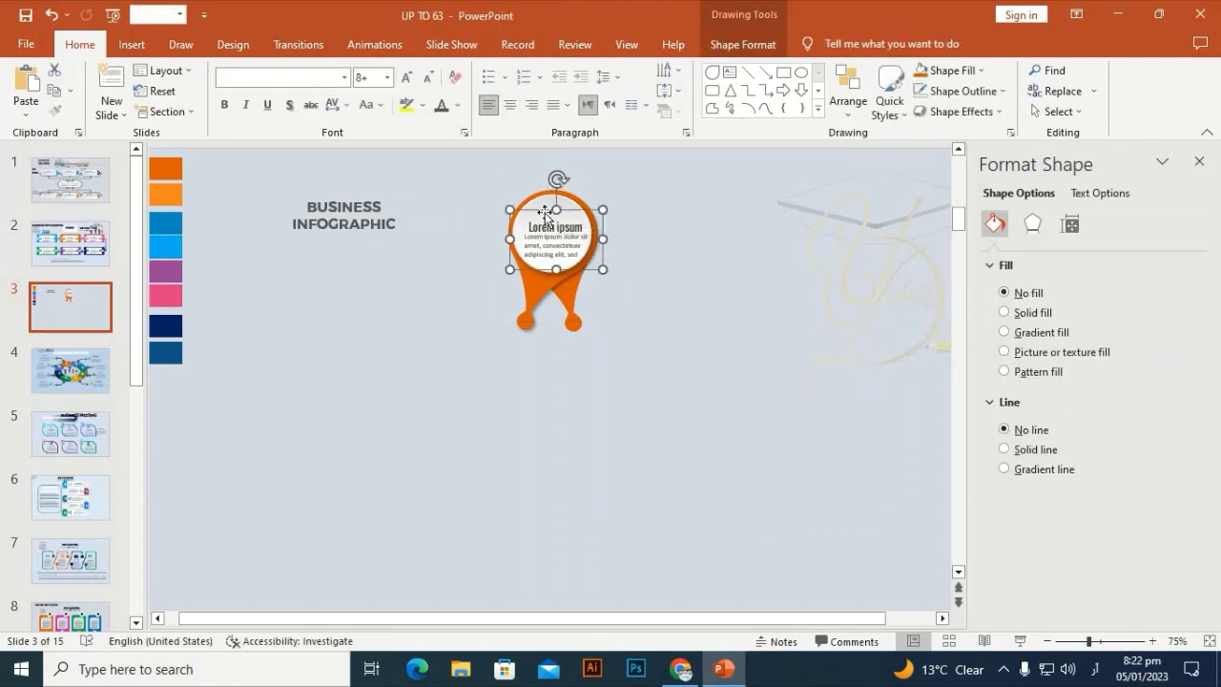
left_click_drag(545, 213, 361, 254)
left_click_drag(634, 175, 461, 390)
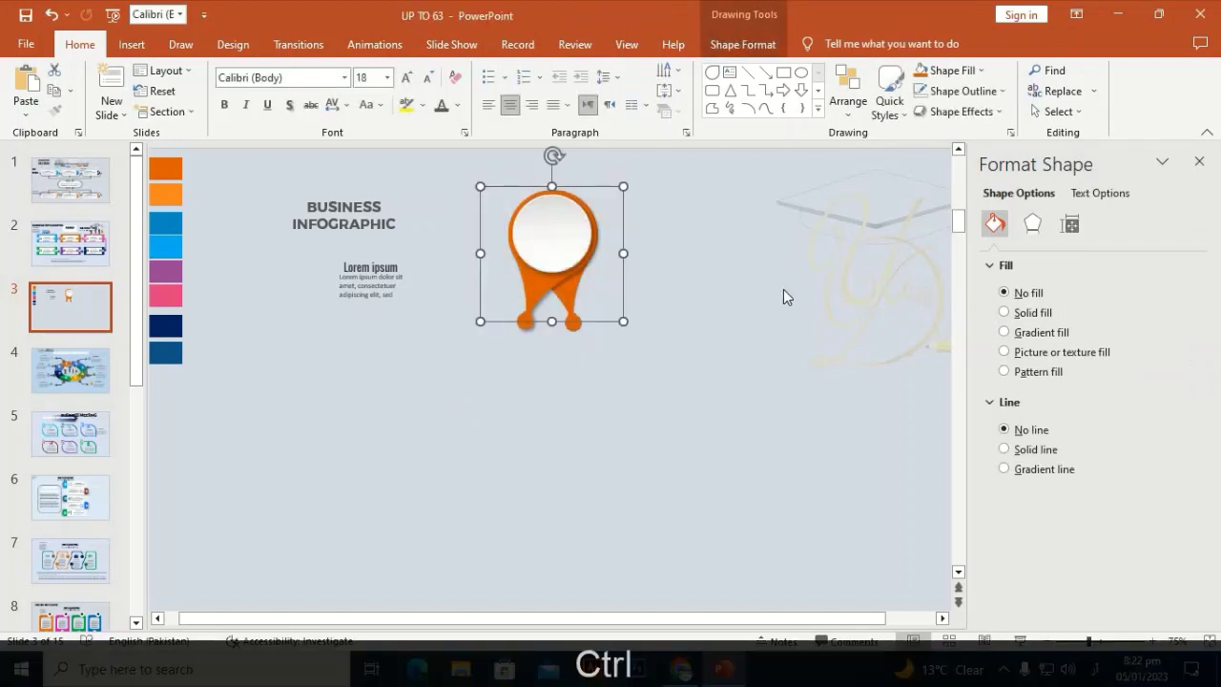